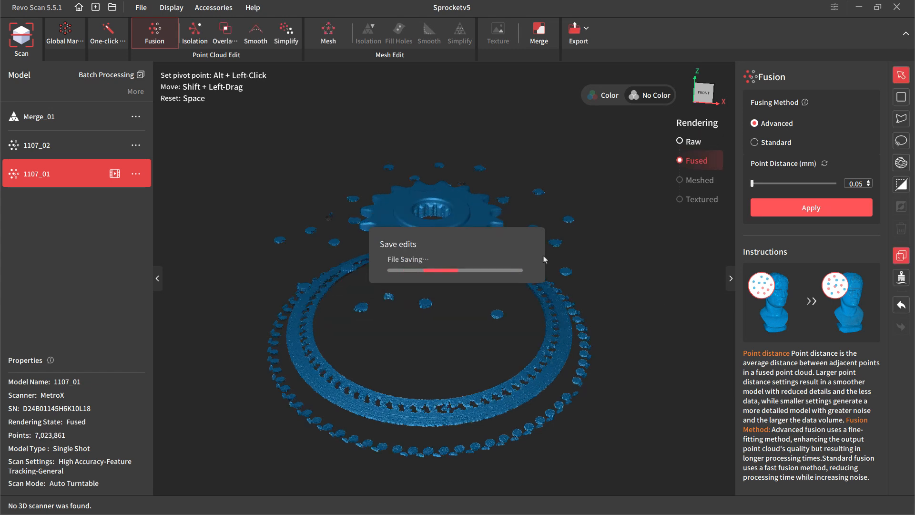
# Step: Lasso-select the turntable rings below the sprocket in the fused 1107_01 point cloud from a side view and delete them
pyautogui.moveTo(437, 210); pyautogui.dragTo(411, 269)
pyautogui.scroll(5, 410, 269)
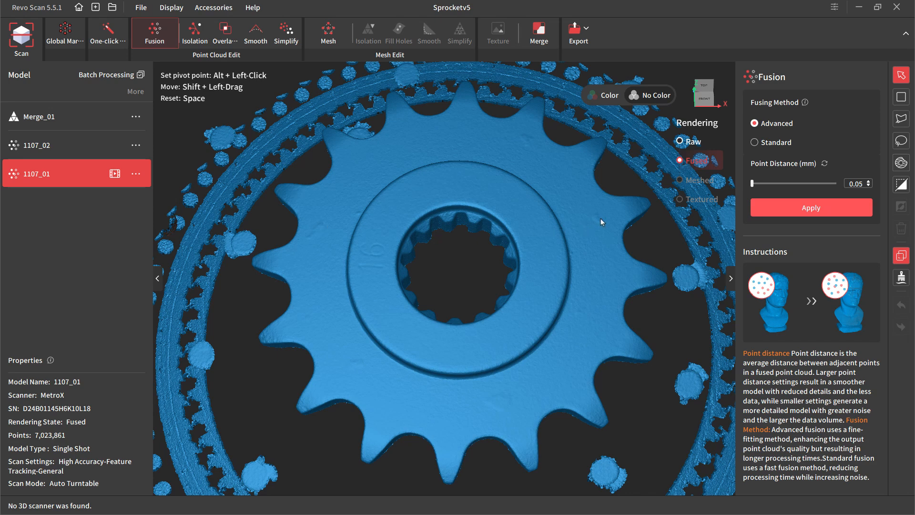
pyautogui.moveTo(503, 402)
pyautogui.mouseDown()
pyautogui.moveTo(504, 351)
pyautogui.moveTo(504, 405)
pyautogui.mouseUp()
pyautogui.moveTo(467, 259); pyautogui.dragTo(478, 221)
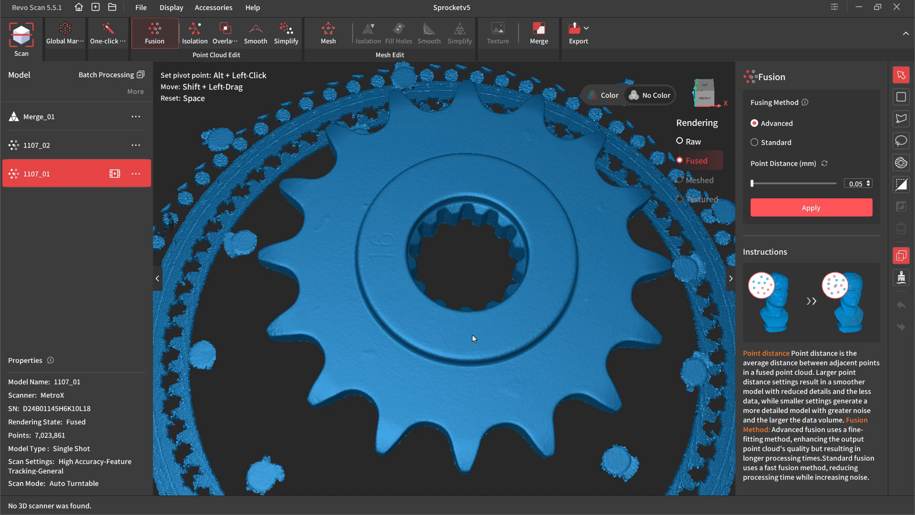
pyautogui.moveTo(472, 337); pyautogui.dragTo(454, 345)
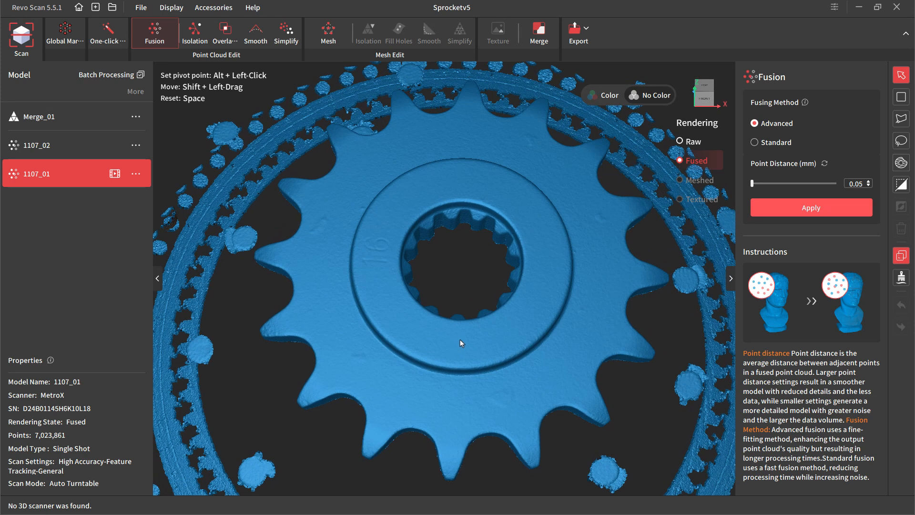
pyautogui.scroll(-10, 465, 336)
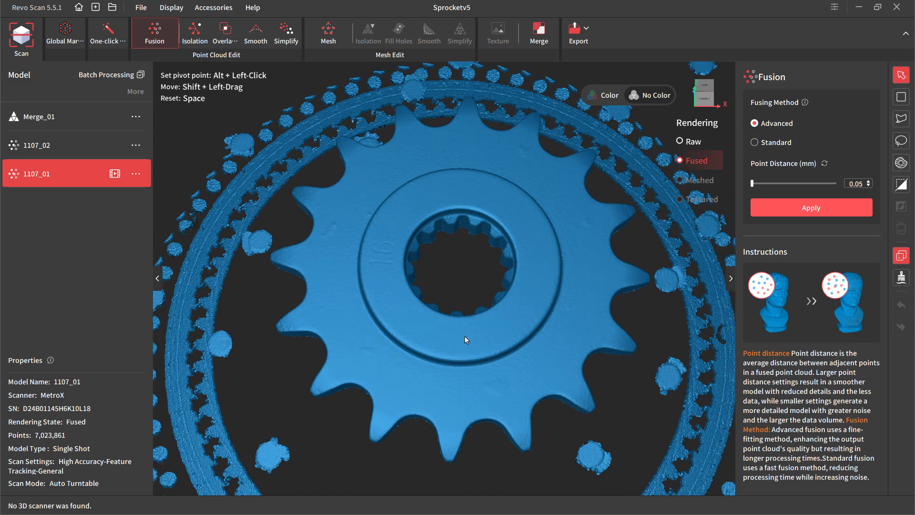
pyautogui.moveTo(465, 336); pyautogui.dragTo(473, 243)
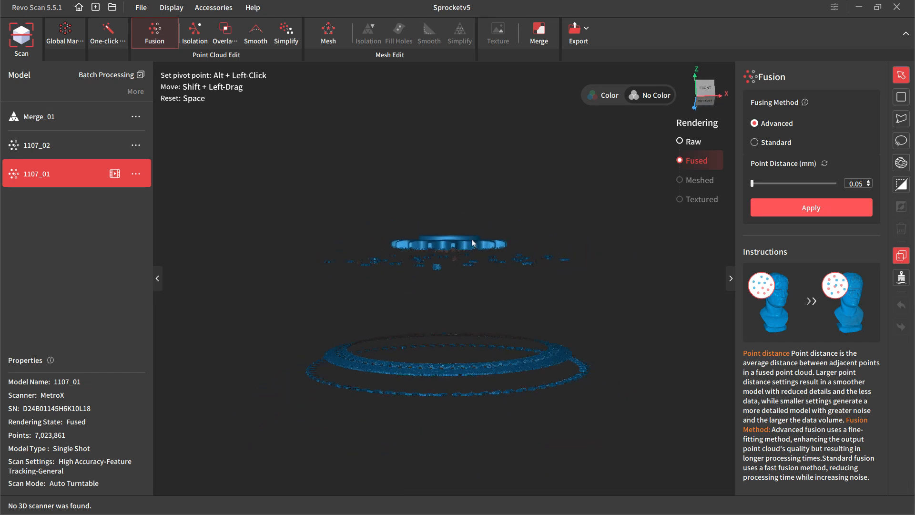
pyautogui.click(901, 141)
pyautogui.moveTo(324, 313)
pyautogui.mouseDown()
pyautogui.moveTo(579, 315)
pyautogui.moveTo(306, 413)
pyautogui.moveTo(260, 360)
pyautogui.mouseUp()
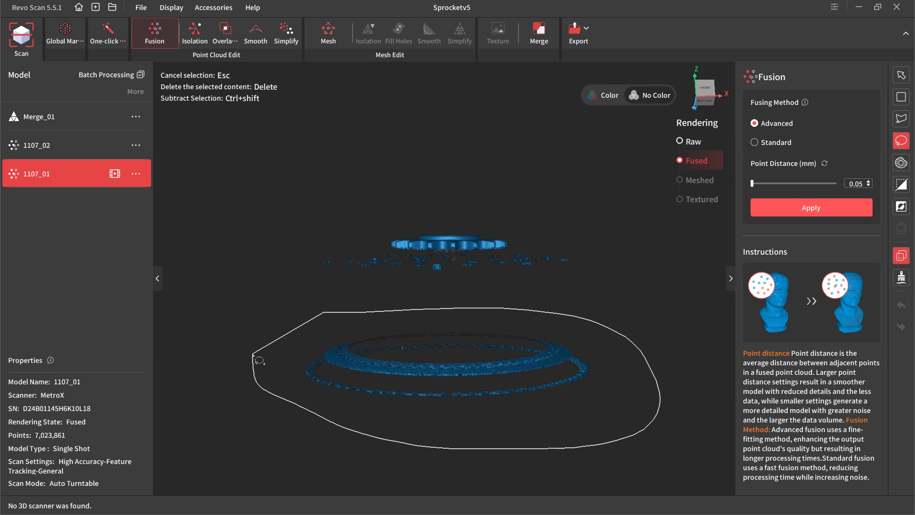
pyautogui.moveTo(260, 361); pyautogui.dragTo(259, 359)
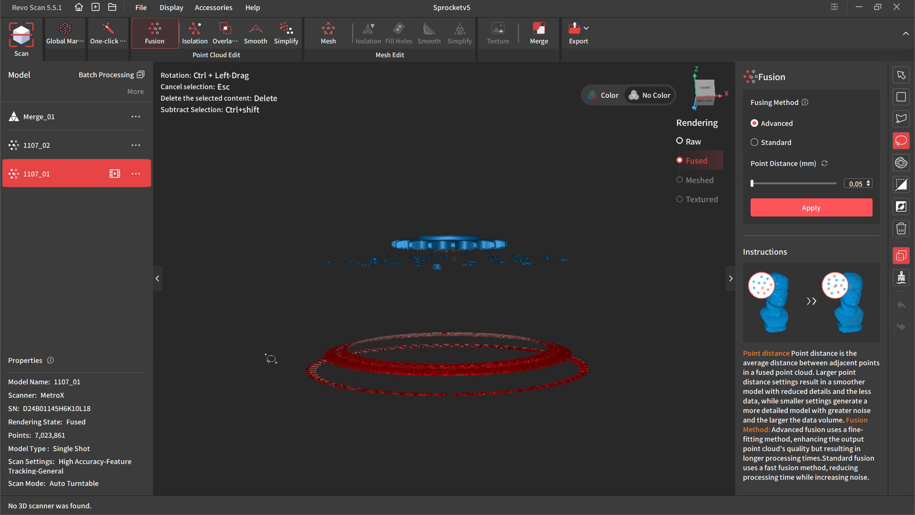
pyautogui.click(902, 229)
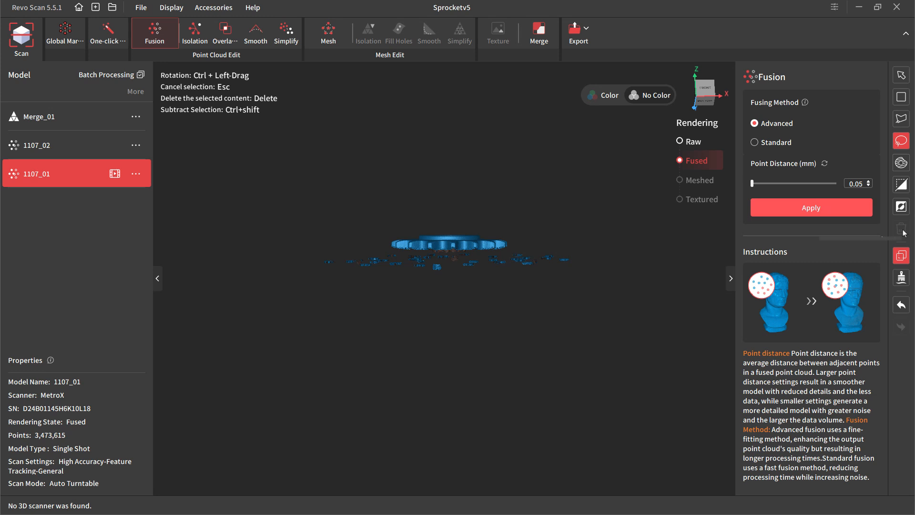
# Step: Detect the isolated point clusters around the sprocket at a 15% isolation rate and remove them
pyautogui.click(901, 75)
pyautogui.moveTo(494, 180); pyautogui.dragTo(529, 348)
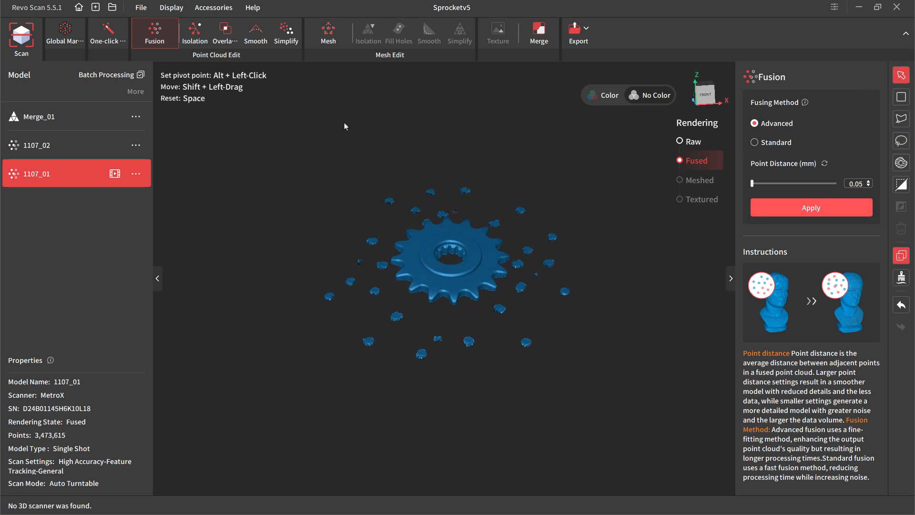
pyautogui.click(194, 32)
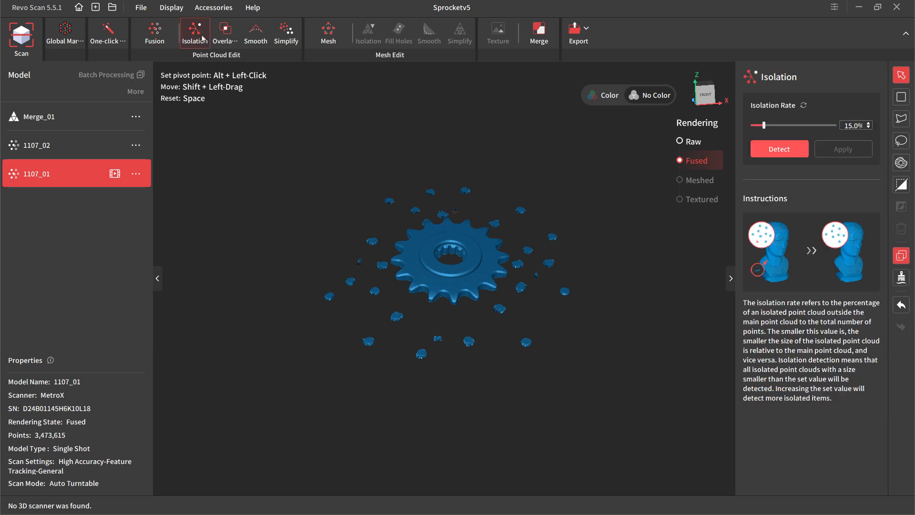
pyautogui.click(779, 149)
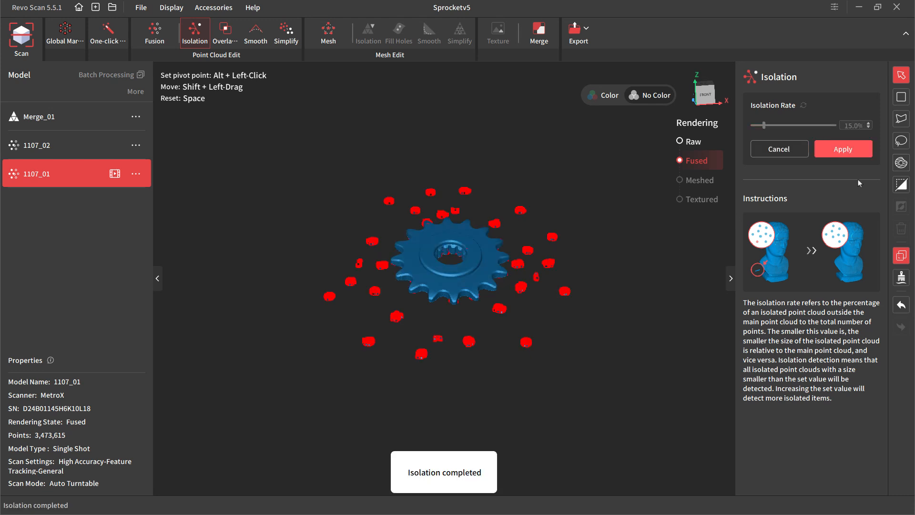
pyautogui.click(847, 151)
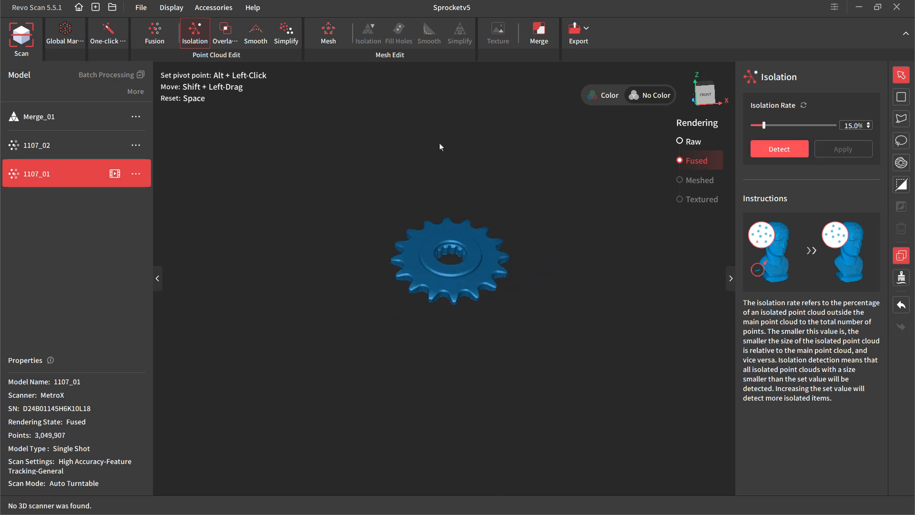
# Step: Detect overlapping points on the sprocket with a 0.10 mm vertical distance and remove them
pyautogui.click(226, 33)
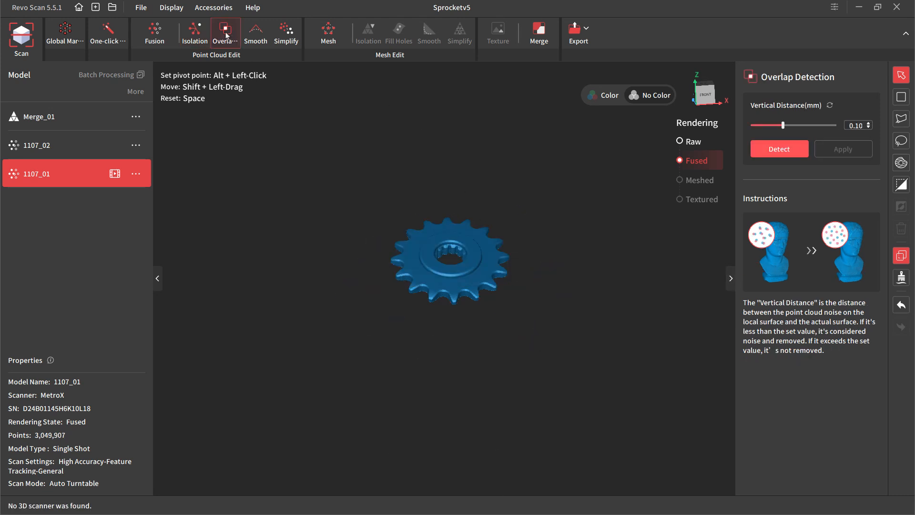
pyautogui.click(781, 150)
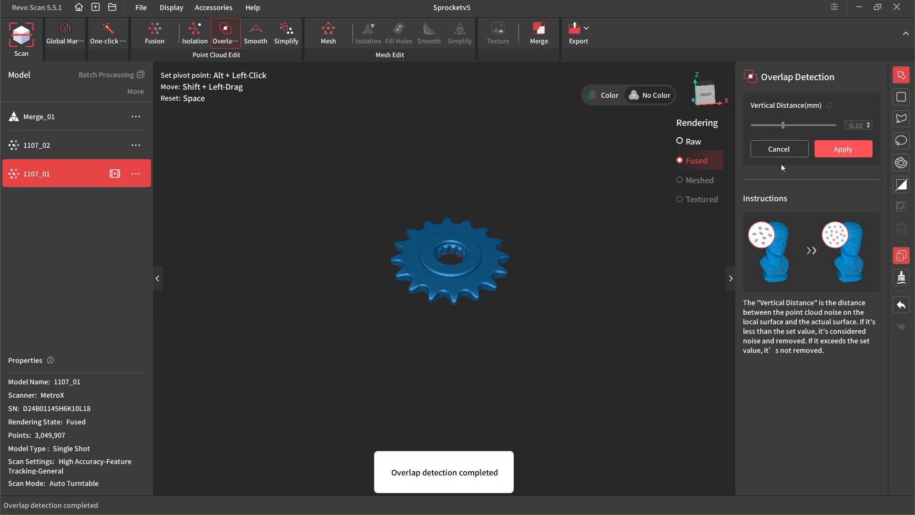
pyautogui.click(854, 150)
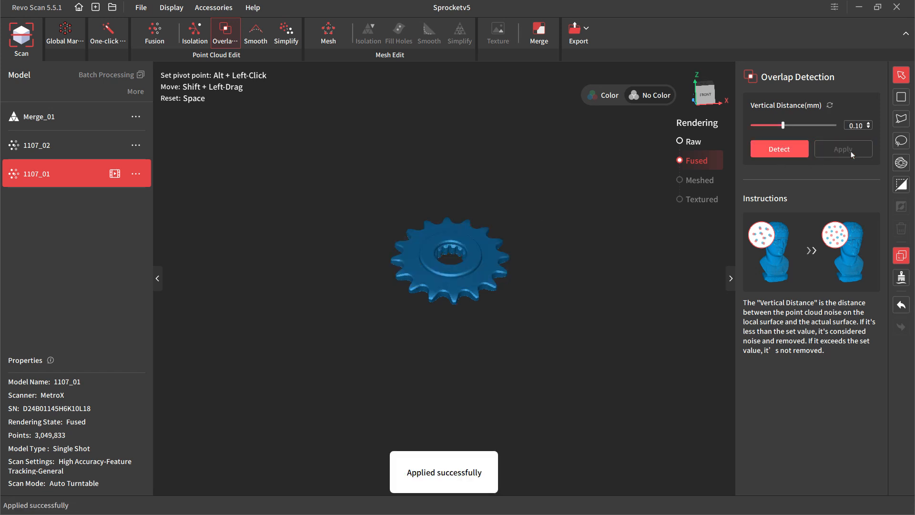
# Step: Try smoothing the sprocket's point cloud with a strength of 20 and 50 times
pyautogui.scroll(10, 462, 266)
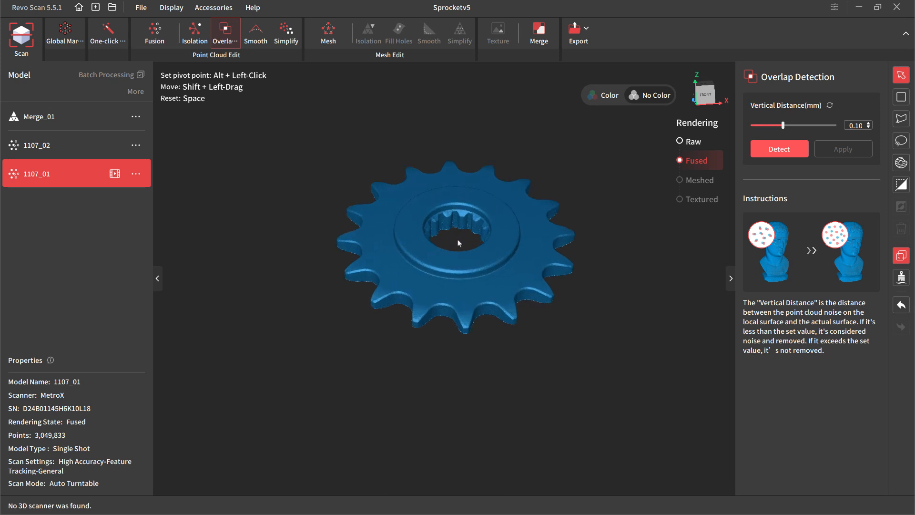
pyautogui.moveTo(477, 216); pyautogui.dragTo(420, 283)
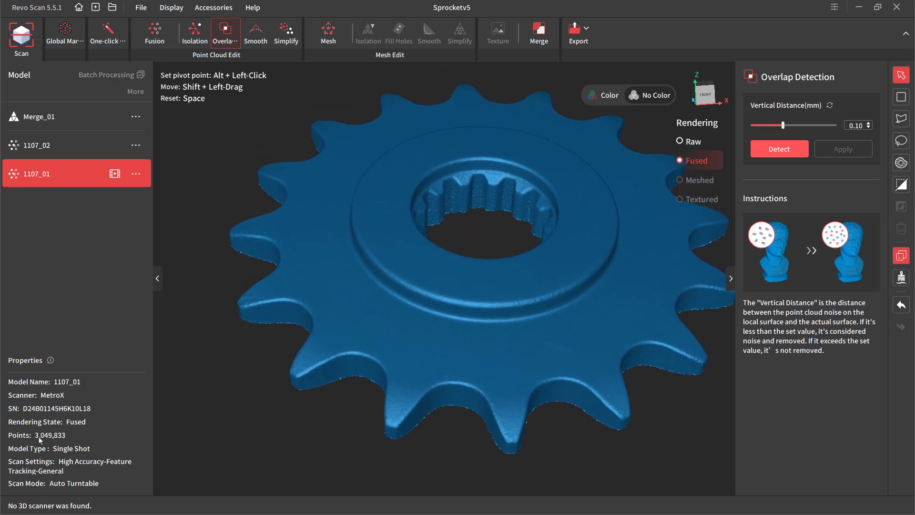
pyautogui.moveTo(496, 303); pyautogui.dragTo(459, 238)
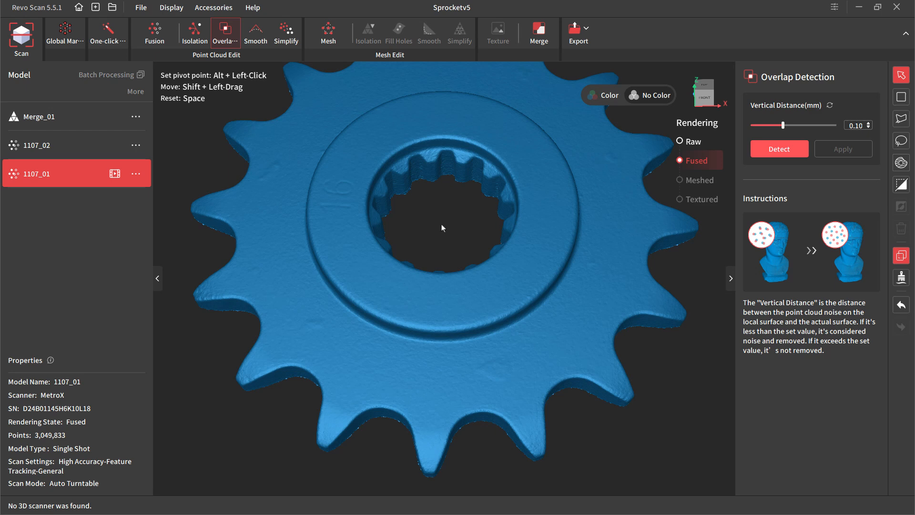
pyautogui.click(252, 40)
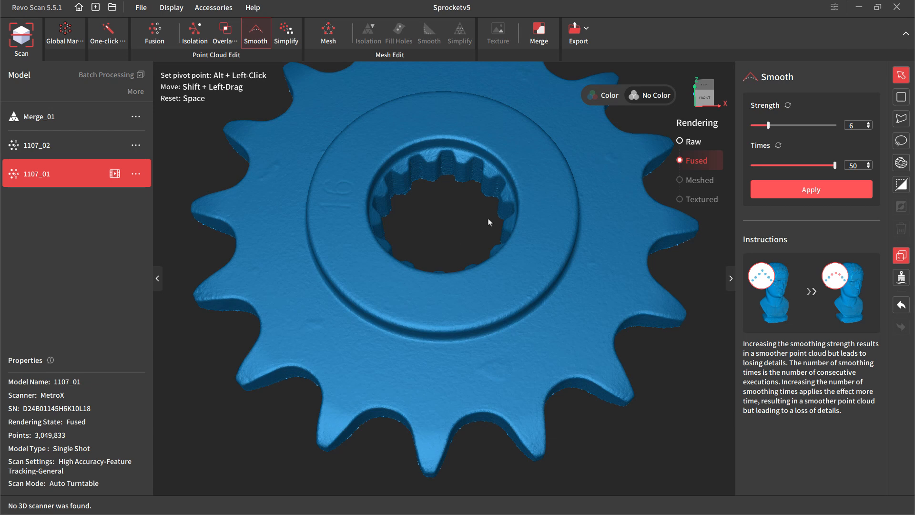
pyautogui.moveTo(768, 125); pyautogui.dragTo(755, 126)
pyautogui.moveTo(752, 126); pyautogui.dragTo(787, 126)
pyautogui.keyDown('shift'); pyautogui.moveTo(435, 225); pyautogui.dragTo(439, 276); pyautogui.keyUp('shift')
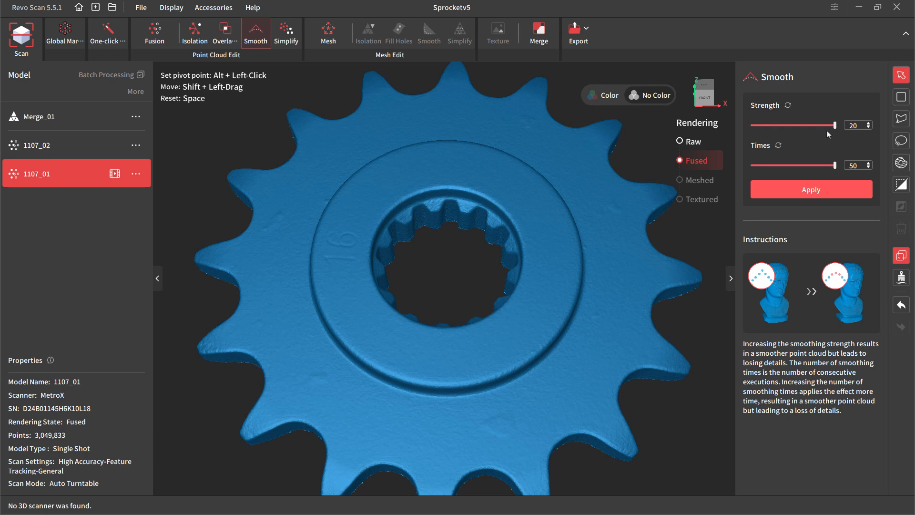
pyautogui.click(819, 192)
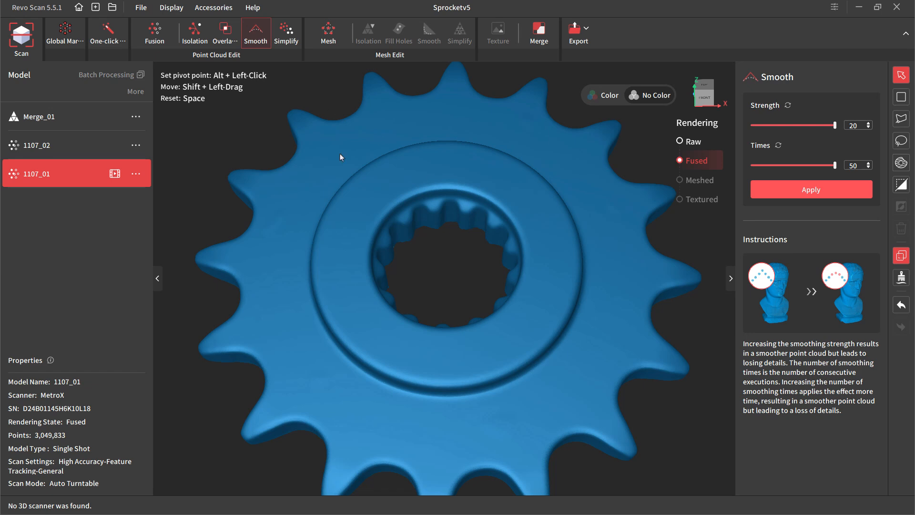
# Step: Inspect the smoothed sprocket's face and inner splines up close, and undo the strength 20 smoothing
pyautogui.moveTo(339, 154); pyautogui.dragTo(452, 382)
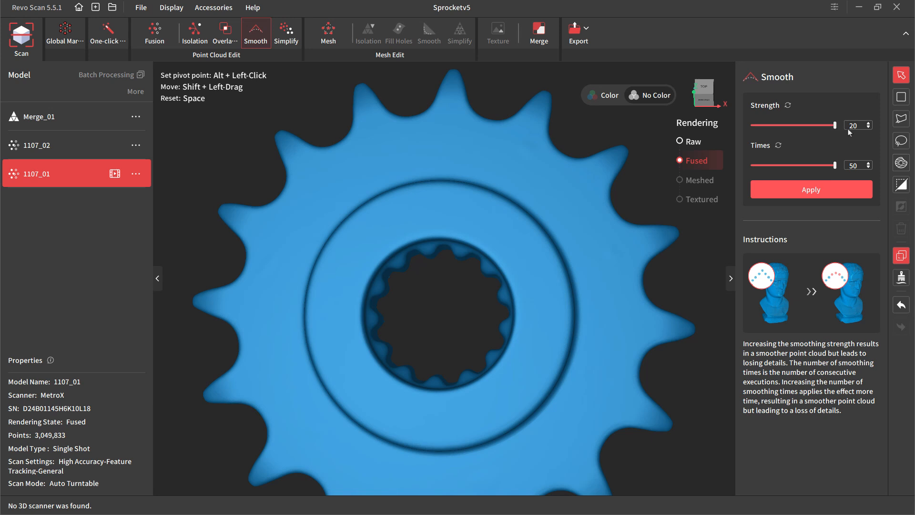
pyautogui.moveTo(462, 313); pyautogui.dragTo(369, 272)
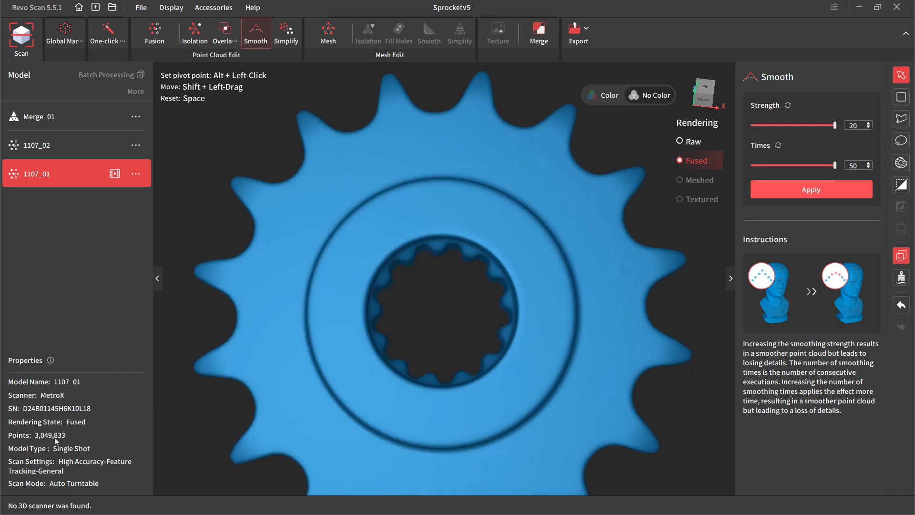
pyautogui.scroll(10, 330, 268)
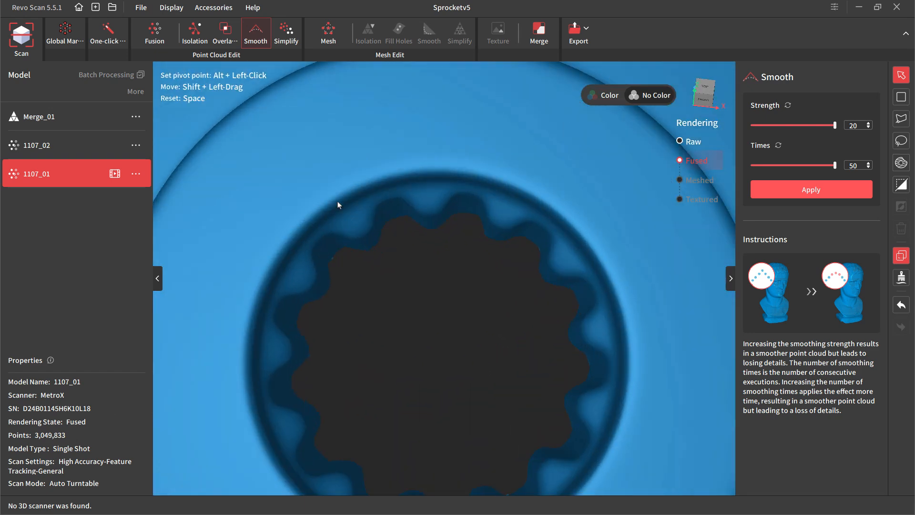
pyautogui.scroll(-5, 401, 292)
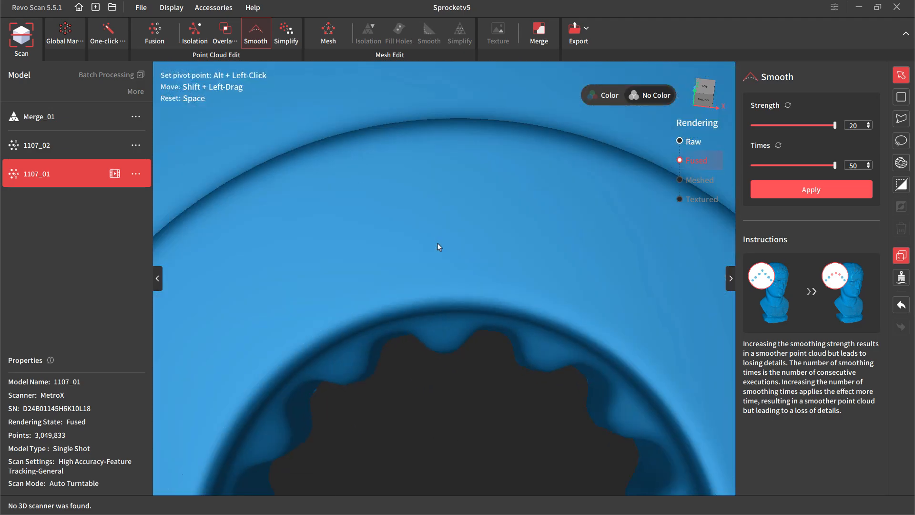
pyautogui.scroll(-8, 444, 250)
pyautogui.moveTo(464, 273); pyautogui.dragTo(479, 260)
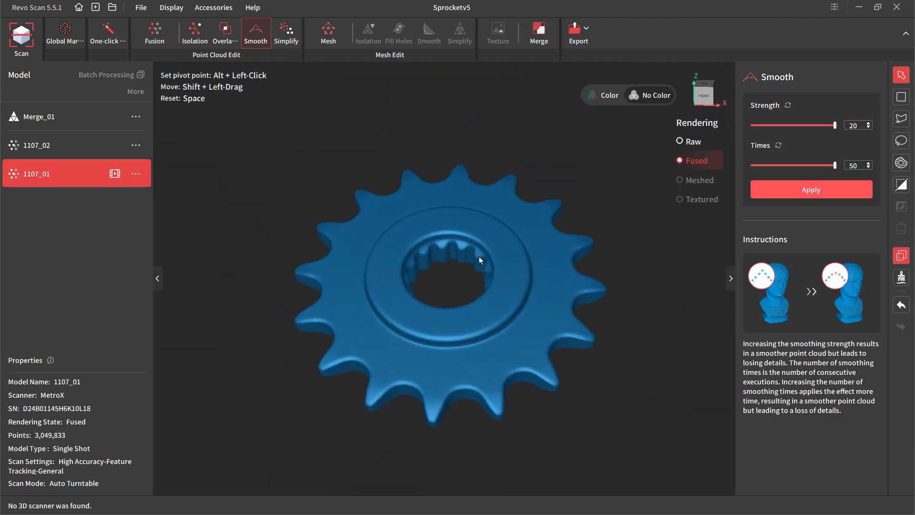
pyautogui.click(902, 304)
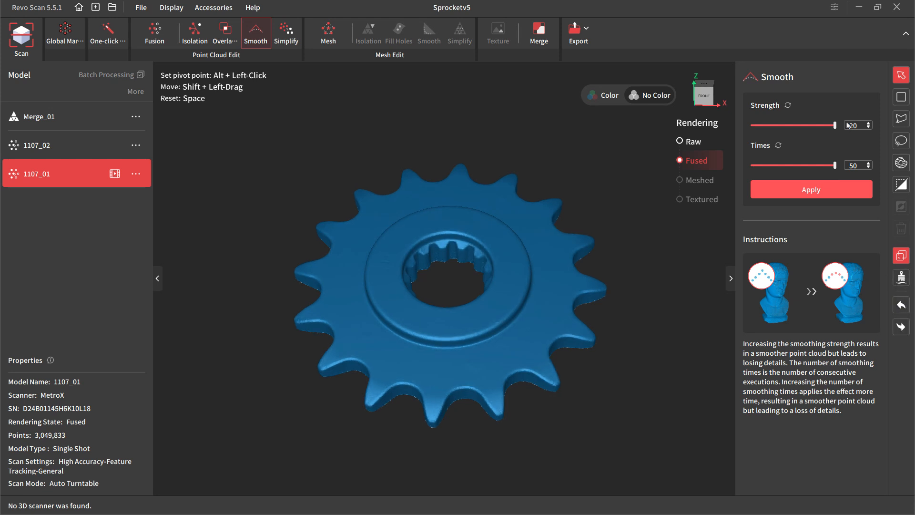
# Step: Try smoothing the sprocket with a strength of 10 and 50 times, inspect the surface detail, and undo it
pyautogui.moveTo(834, 125); pyautogui.dragTo(788, 128)
pyautogui.click(805, 189)
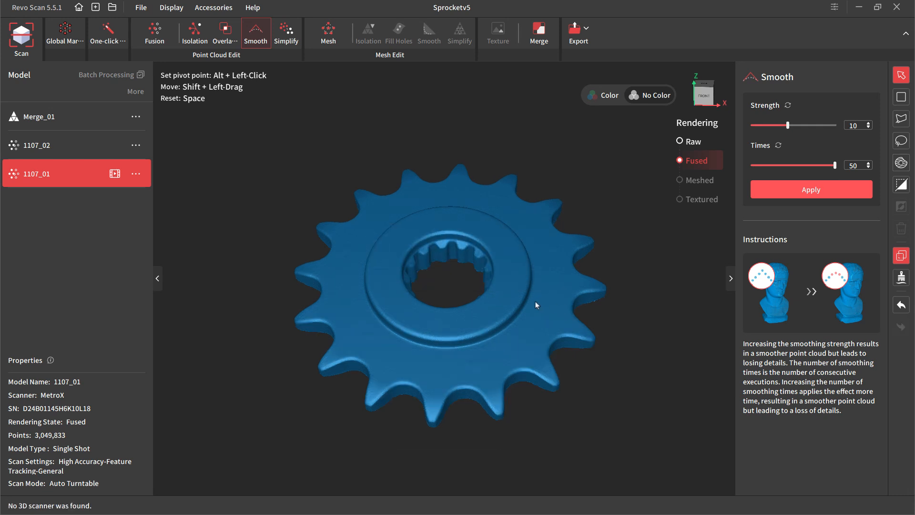
pyautogui.moveTo(536, 301); pyautogui.dragTo(400, 358)
pyautogui.scroll(8, 399, 317)
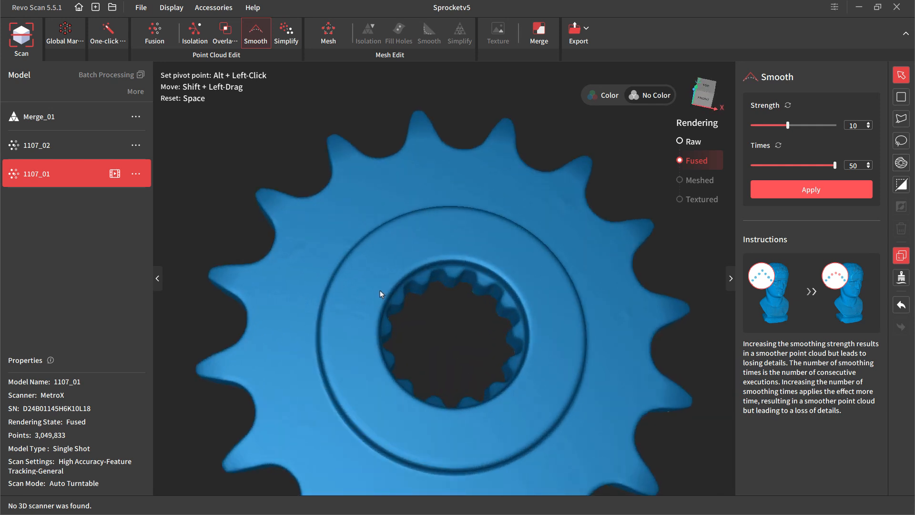
pyautogui.moveTo(396, 308); pyautogui.dragTo(361, 277)
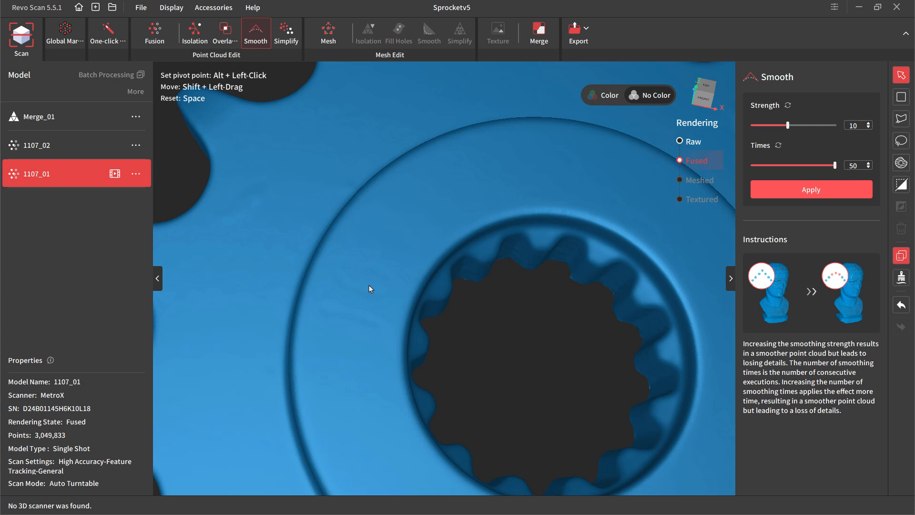
pyautogui.scroll(-6, 369, 285)
pyautogui.moveTo(396, 297); pyautogui.dragTo(409, 282)
pyautogui.click(904, 305)
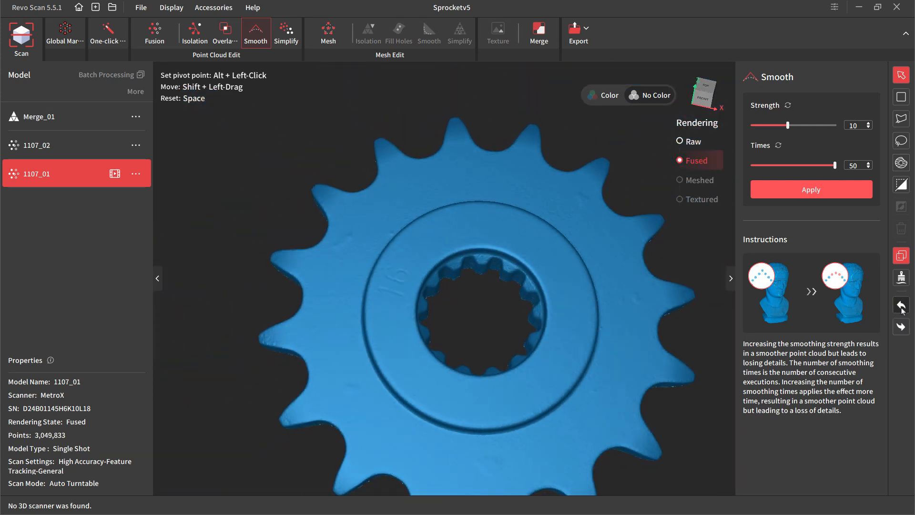
# Step: Try smoothing the sprocket with a strength of 10 and 20 times, and undo it
pyautogui.moveTo(834, 165); pyautogui.dragTo(784, 167)
pyautogui.click(803, 190)
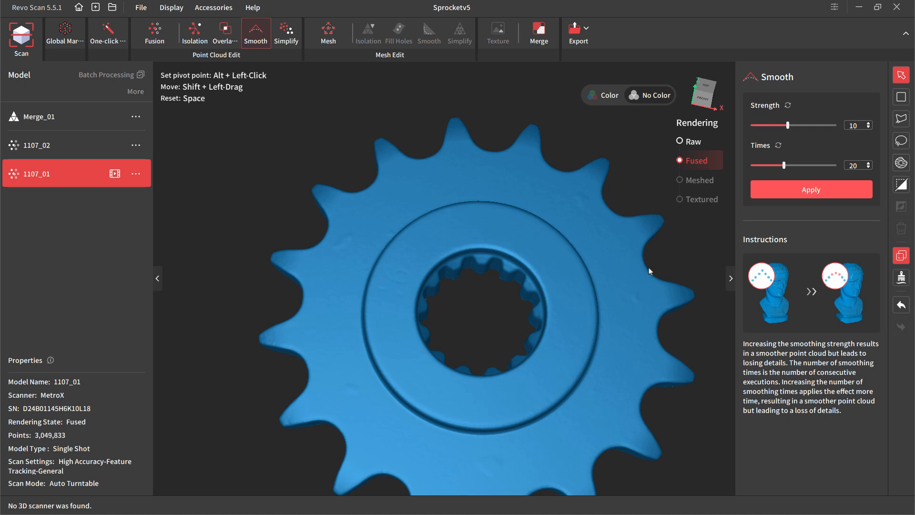
pyautogui.click(901, 306)
# Step: Simplify the sprocket's point cloud three times with geometric downsampling, ending with a 40% ratio
pyautogui.click(286, 34)
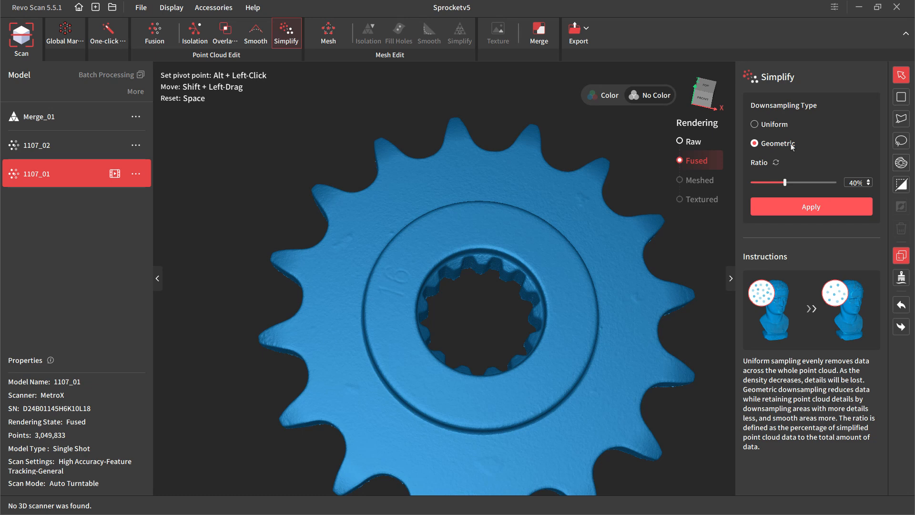
pyautogui.moveTo(785, 184); pyautogui.dragTo(812, 185)
pyautogui.click(812, 207)
pyautogui.click(823, 209)
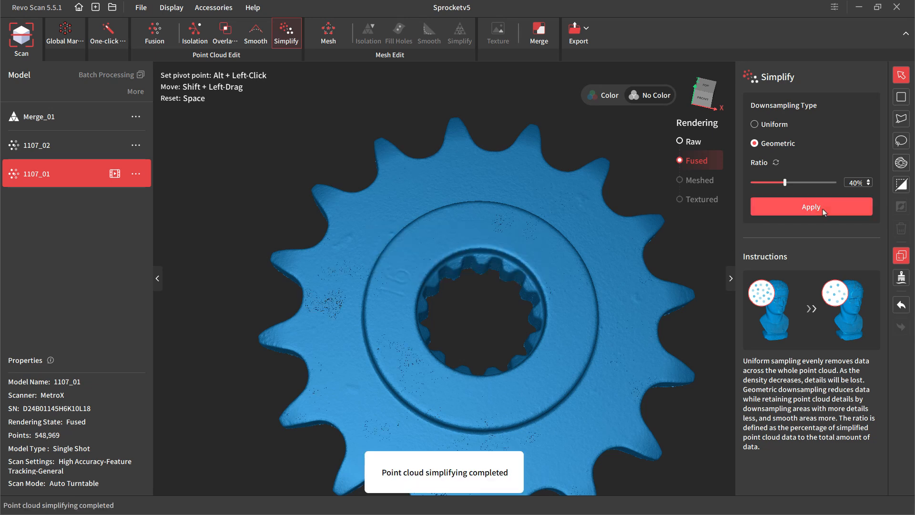
pyautogui.click(823, 207)
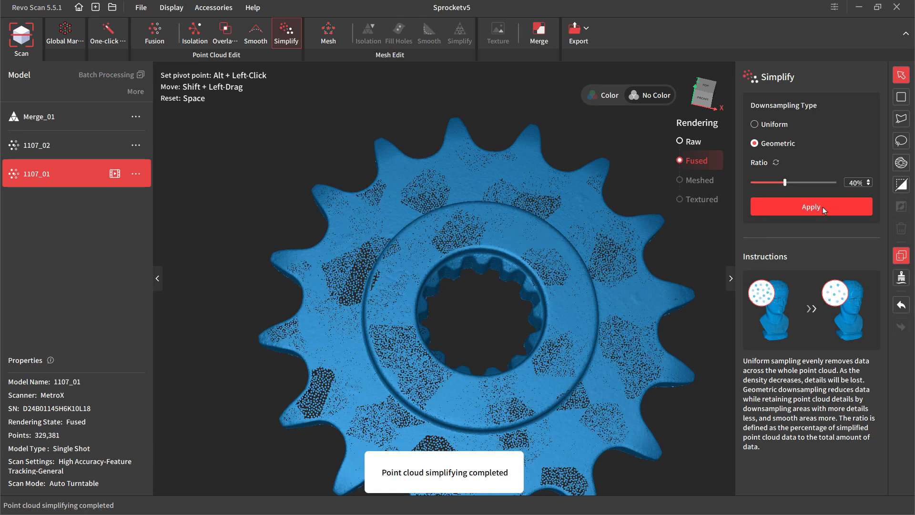
# Step: Simplify the sprocket's point cloud once more with geometric downsampling at a 40% ratio and inspect its face and inner splines
pyautogui.click(823, 207)
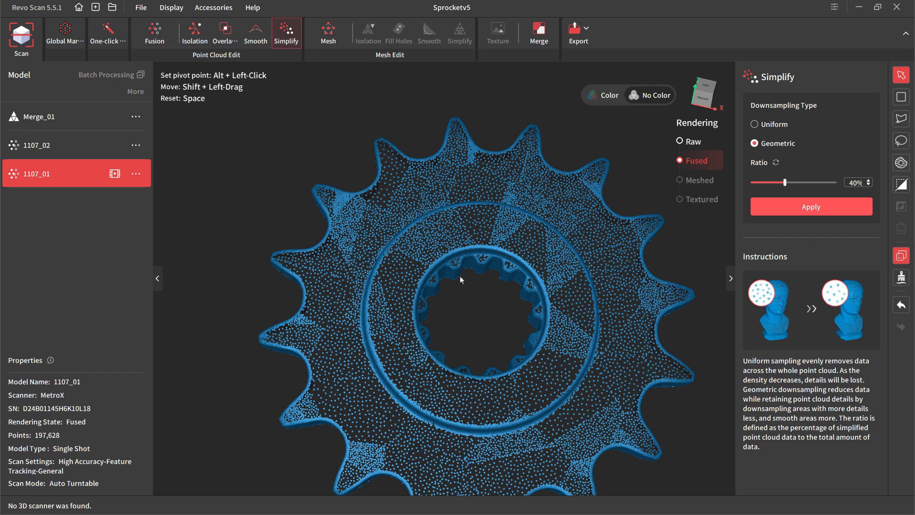
pyautogui.scroll(10, 461, 279)
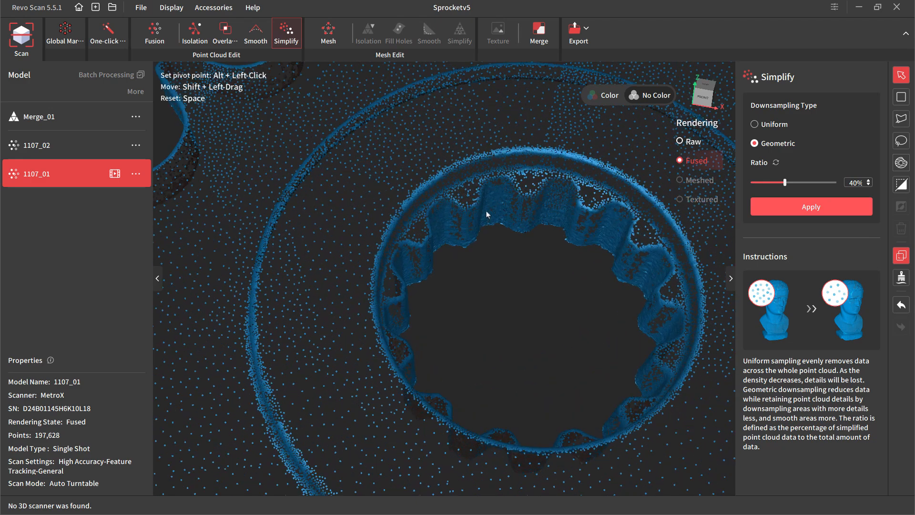
pyautogui.scroll(4, 487, 214)
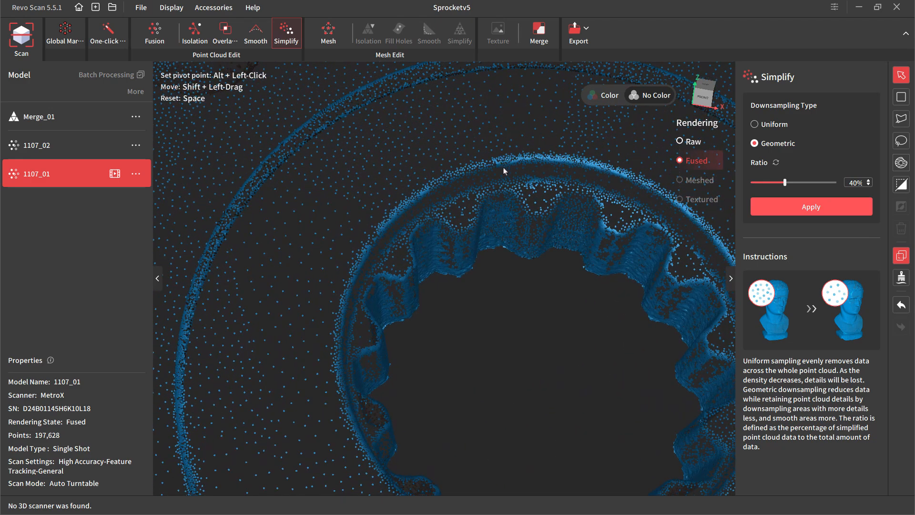
pyautogui.scroll(-12, 516, 222)
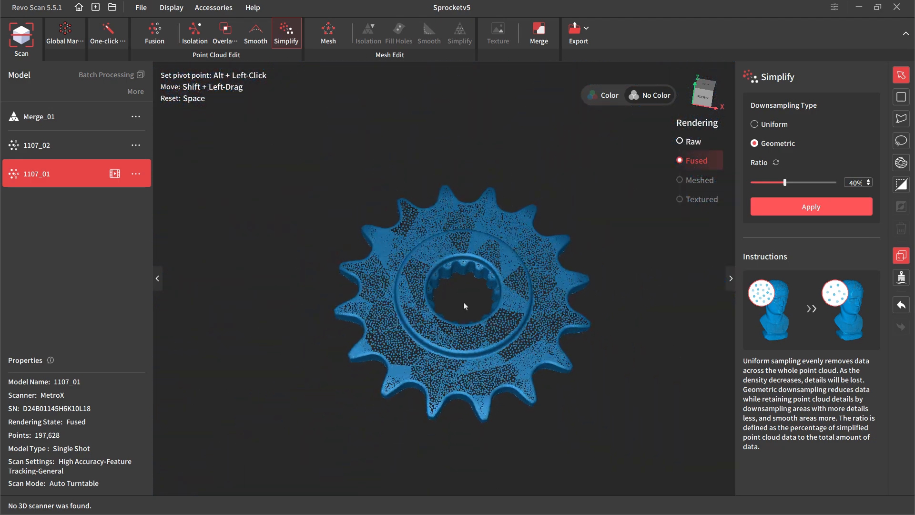
pyautogui.moveTo(465, 306); pyautogui.dragTo(477, 320)
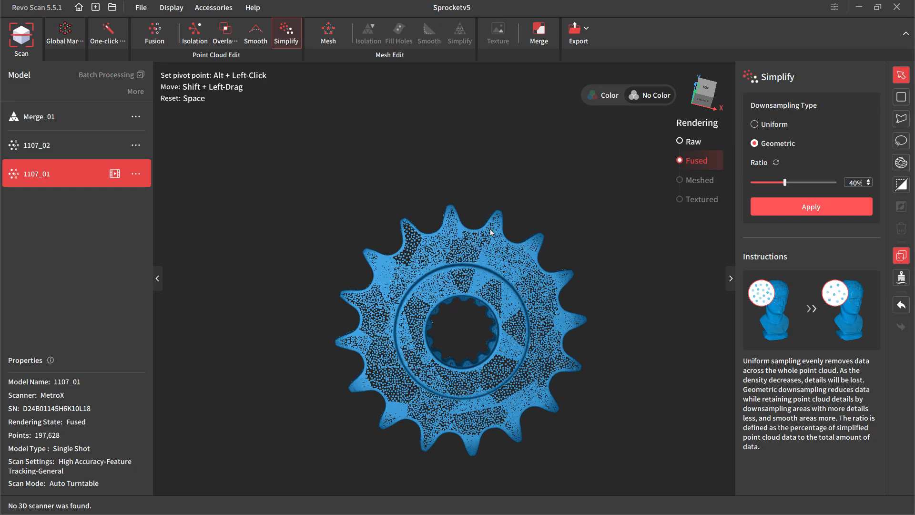
pyautogui.moveTo(446, 262); pyautogui.dragTo(454, 303)
pyautogui.scroll(6, 449, 207)
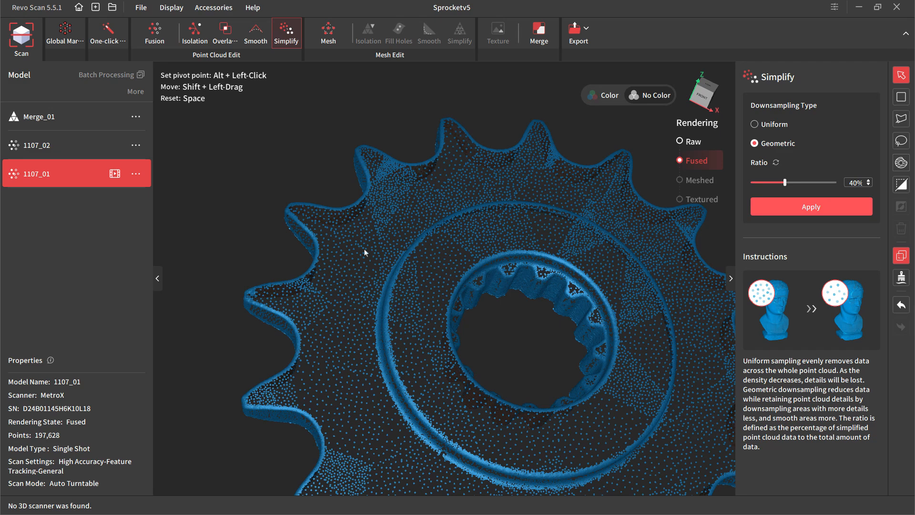
# Step: Examine the point density across the simplified sprocket's flat face, tooth edges and raised ring up close
pyautogui.scroll(-6, 365, 244)
pyautogui.moveTo(430, 322); pyautogui.dragTo(418, 327)
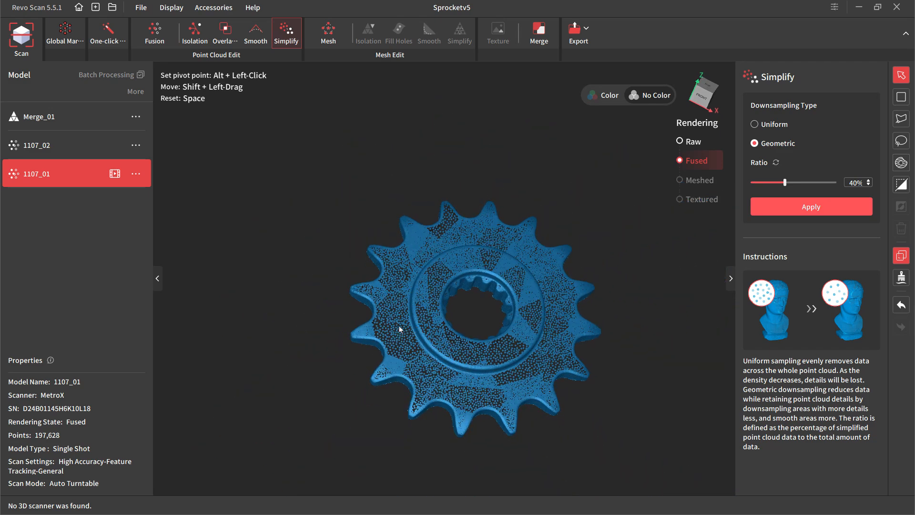
pyautogui.scroll(-4, 388, 332)
pyautogui.scroll(8, 395, 317)
pyautogui.scroll(3, 388, 325)
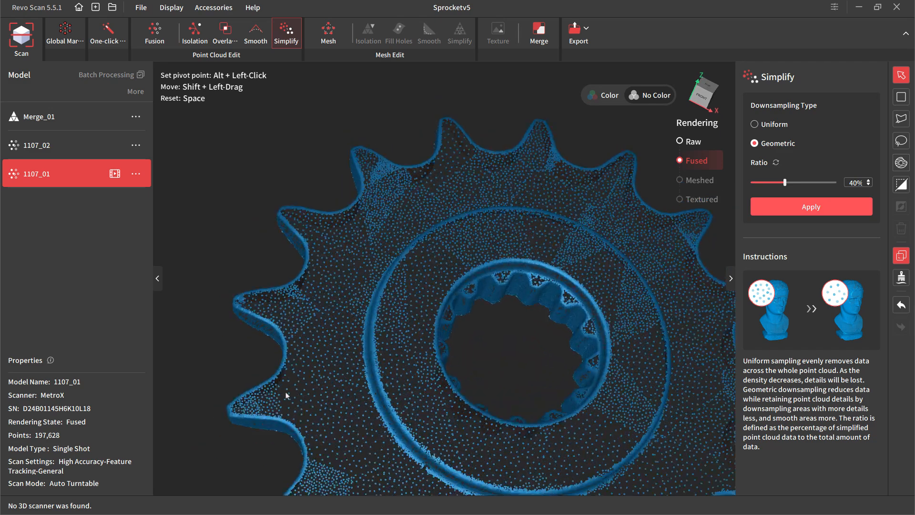
pyautogui.scroll(3, 290, 390)
pyautogui.scroll(4, 266, 397)
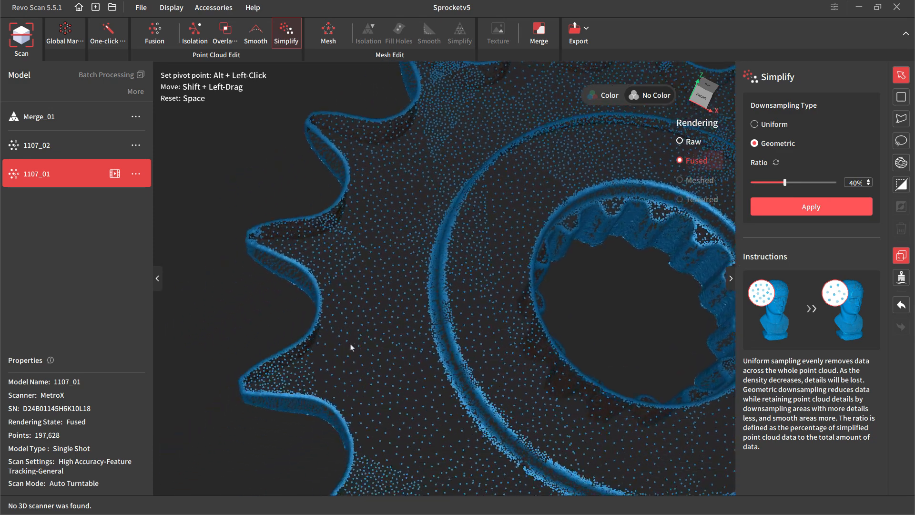
pyautogui.scroll(4, 390, 329)
pyautogui.scroll(1, 391, 329)
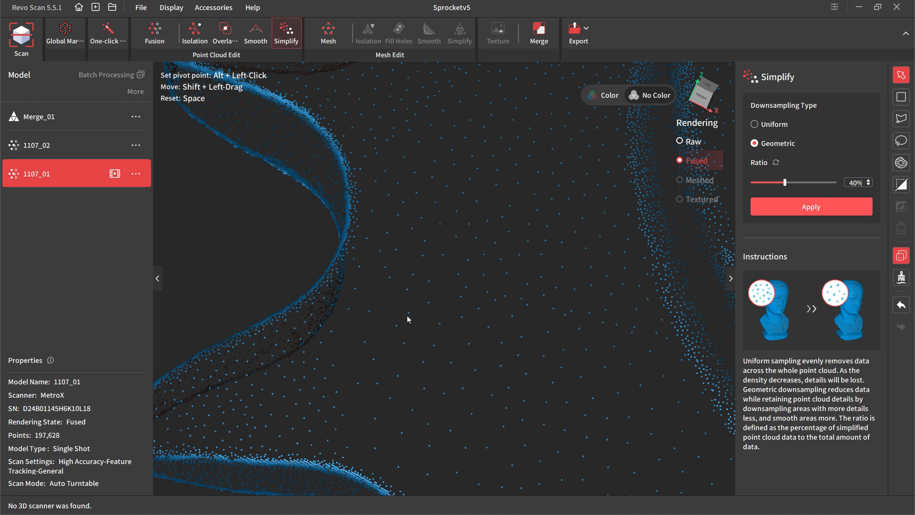
pyautogui.scroll(-10, 408, 316)
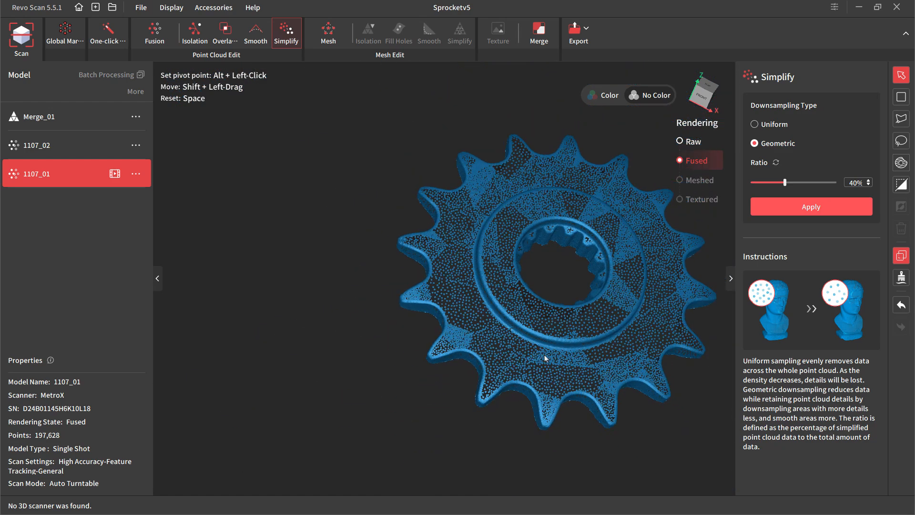
pyautogui.keyDown('shift'); pyautogui.moveTo(558, 332); pyautogui.dragTo(458, 347); pyautogui.keyUp('shift')
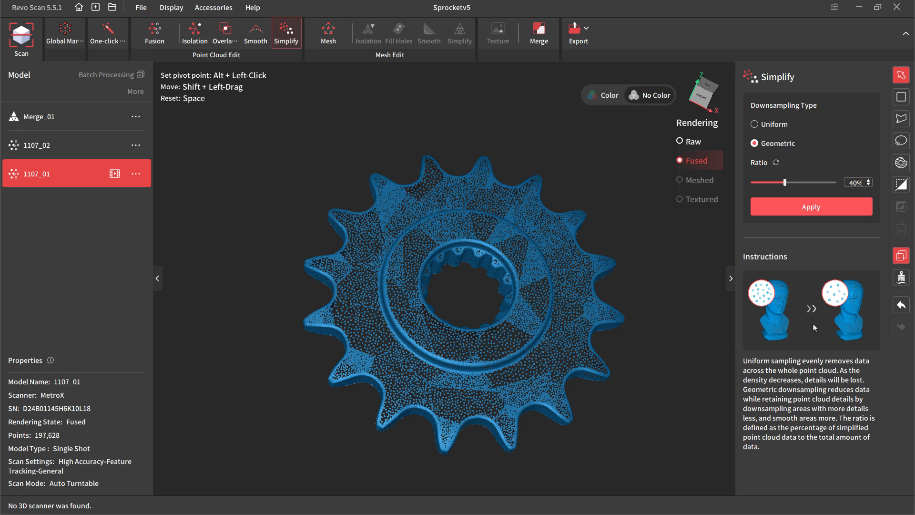
# Step: Undo the repeated geometric simplifications to restore the sprocket's full point cloud
pyautogui.click(901, 307)
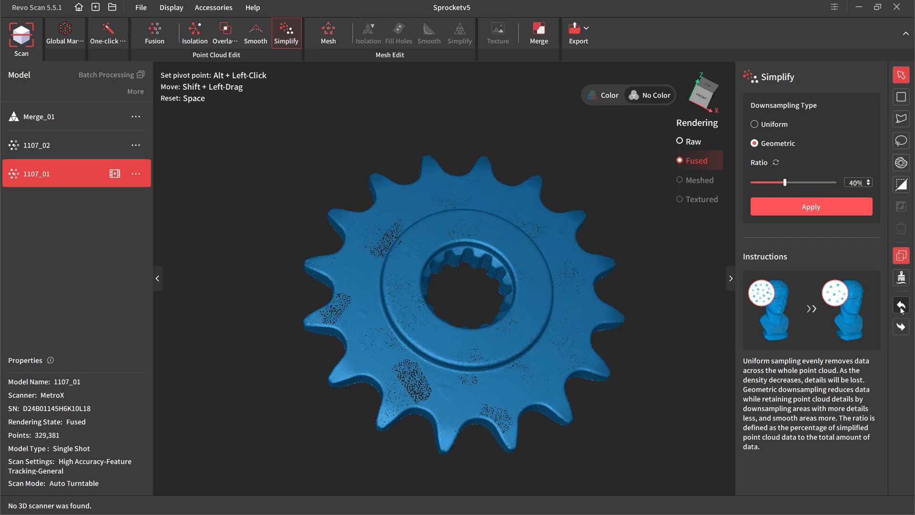
pyautogui.click(902, 306)
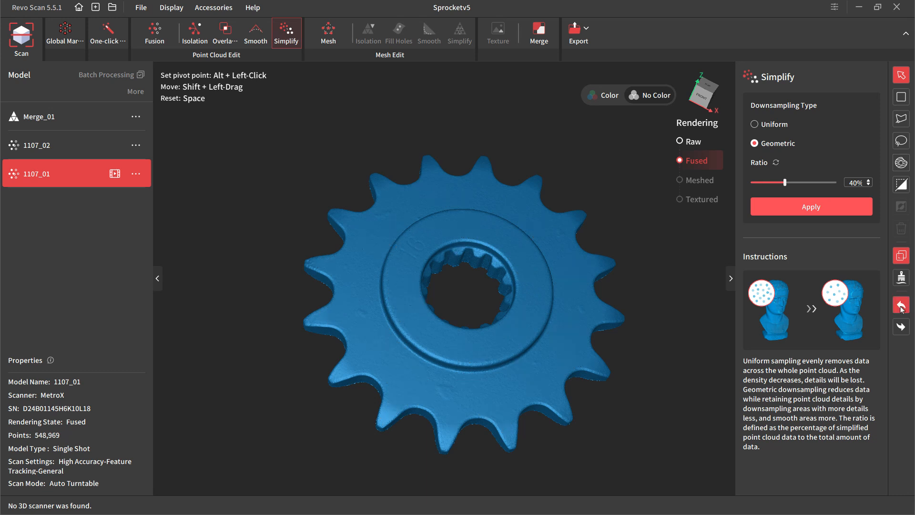
pyautogui.click(901, 307)
# Step: Mesh the sprocket's point cloud with a quality of 4.8
pyautogui.click(327, 37)
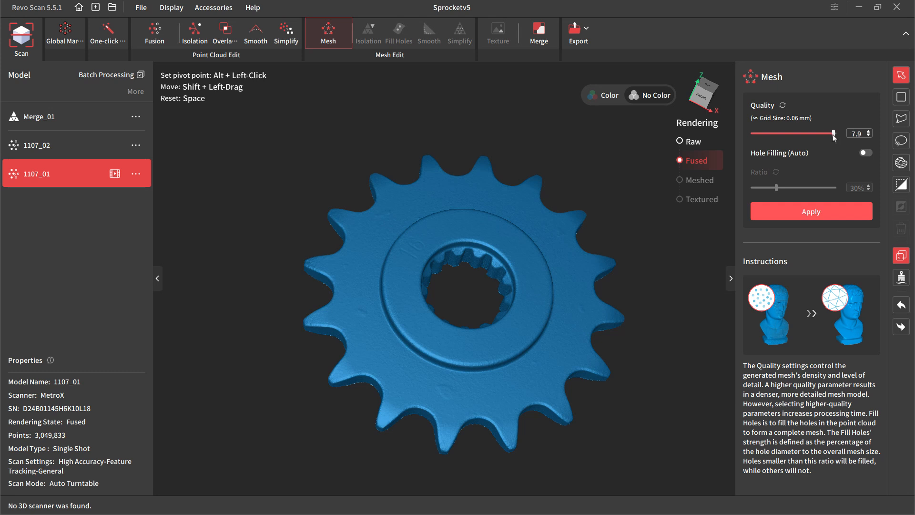
pyautogui.moveTo(832, 132); pyautogui.dragTo(850, 138)
pyautogui.moveTo(835, 134); pyautogui.dragTo(797, 136)
pyautogui.click(821, 211)
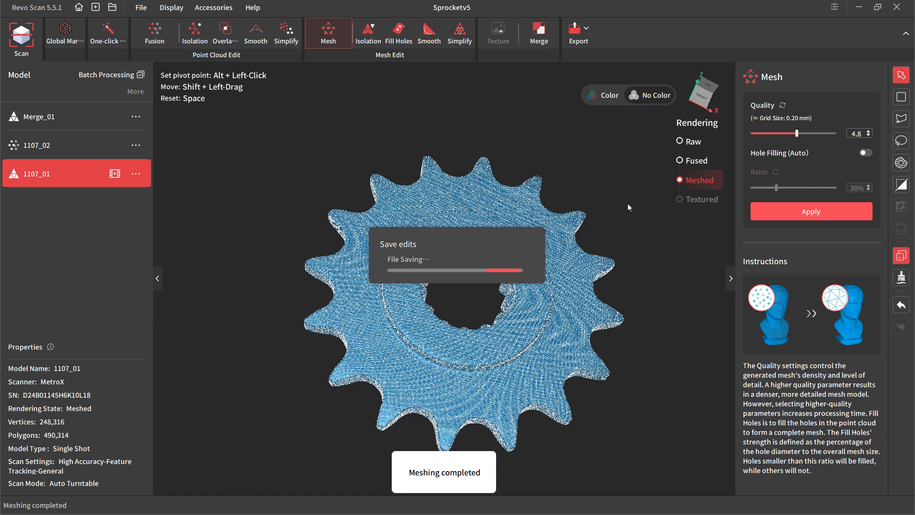
# Step: Display the mesh with Wireframe Overlay and examine the triangles around the inner splines and across the face
pyautogui.moveTo(478, 341); pyautogui.dragTo(443, 271)
pyautogui.click(175, 7)
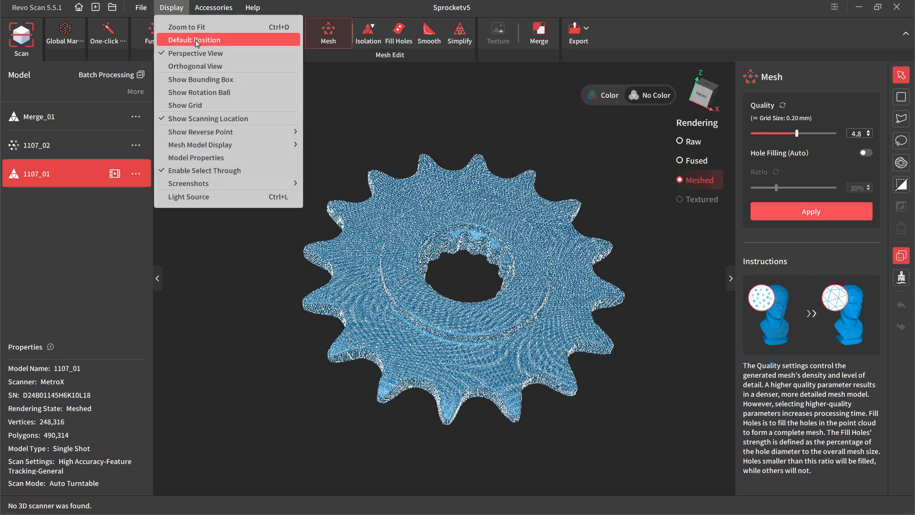
pyautogui.moveTo(243, 145)
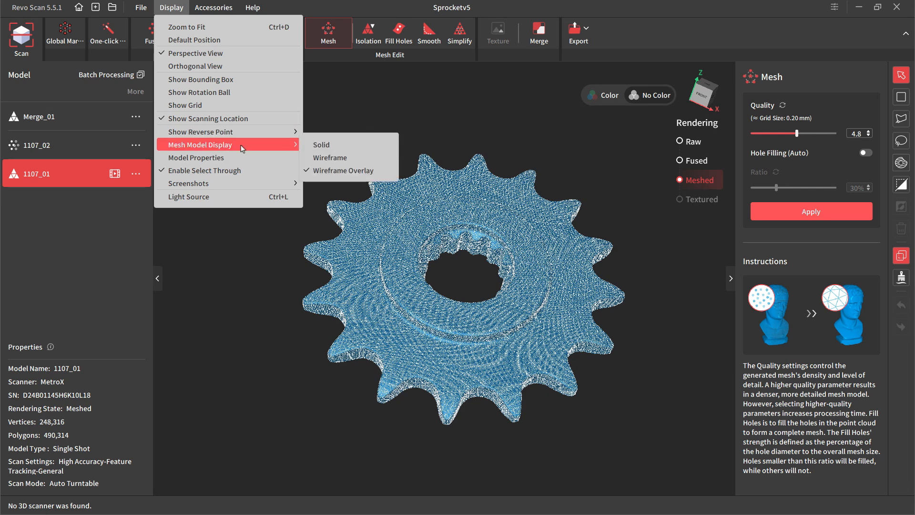
pyautogui.click(341, 171)
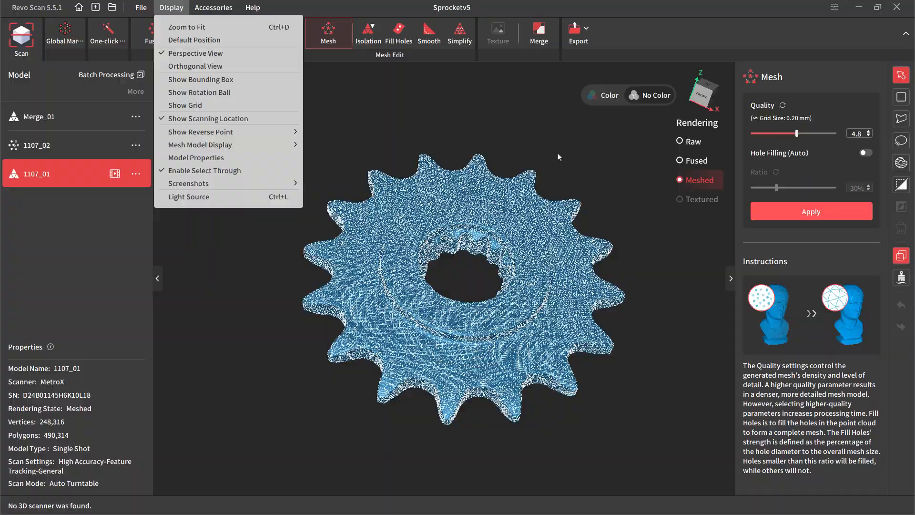
pyautogui.scroll(10, 515, 189)
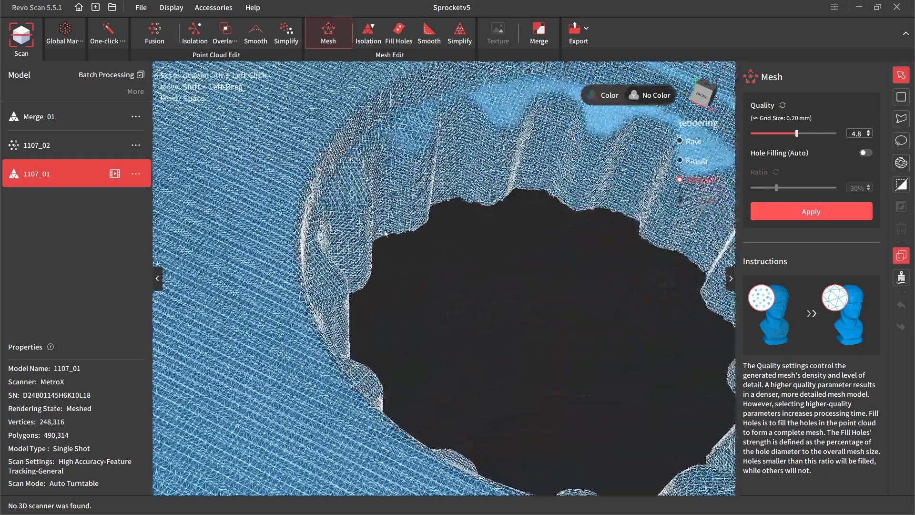
pyautogui.keyDown('shift'); pyautogui.moveTo(385, 234); pyautogui.dragTo(388, 329); pyautogui.keyUp('shift')
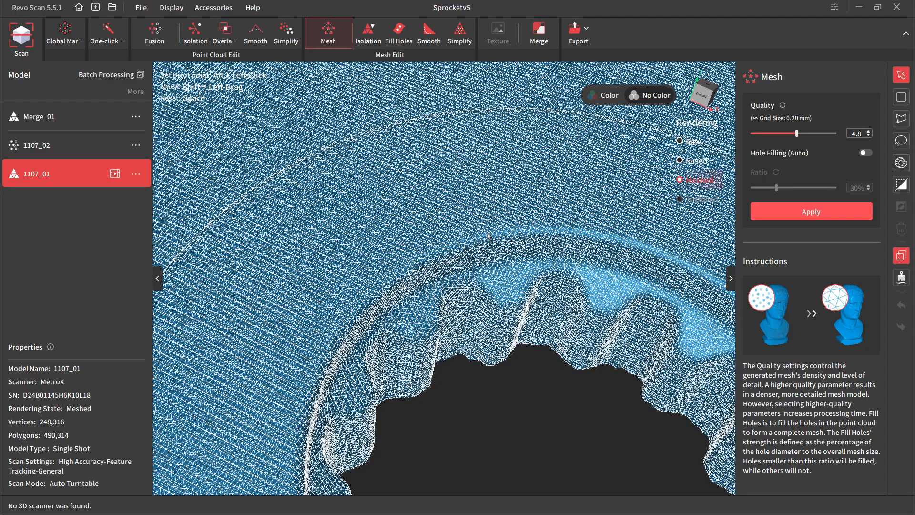
pyautogui.scroll(-10, 489, 236)
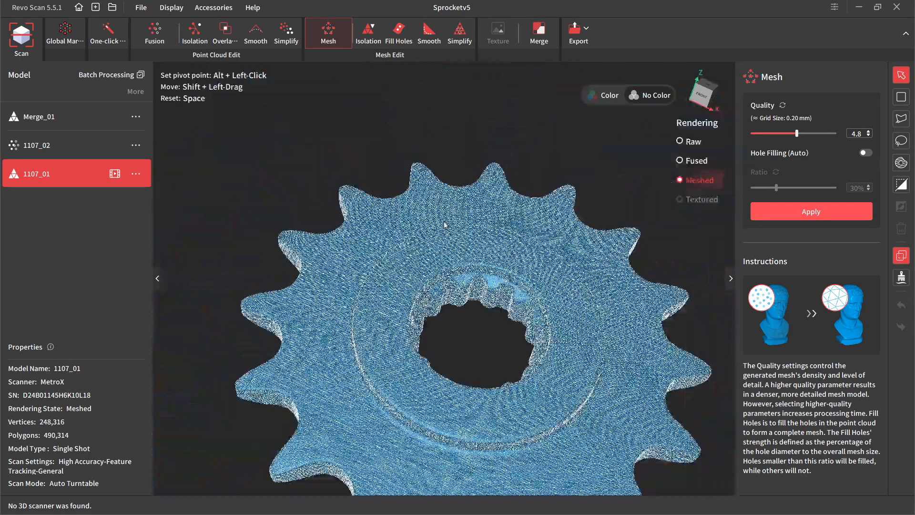
pyautogui.keyDown('shift'); pyautogui.moveTo(470, 316); pyautogui.dragTo(467, 268); pyautogui.keyUp('shift')
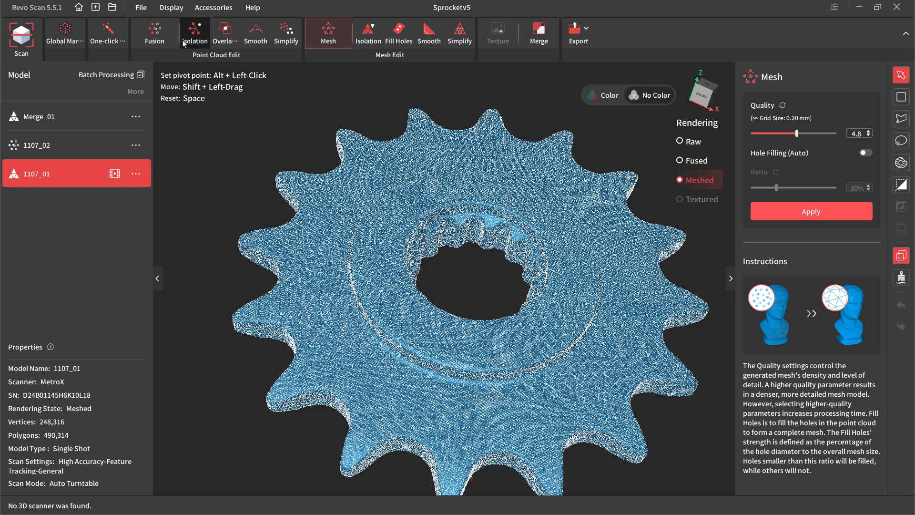
# Step: Switch the mesh model display to Solid and turn the sprocket to face the view
pyautogui.click(172, 8)
pyautogui.moveTo(281, 146)
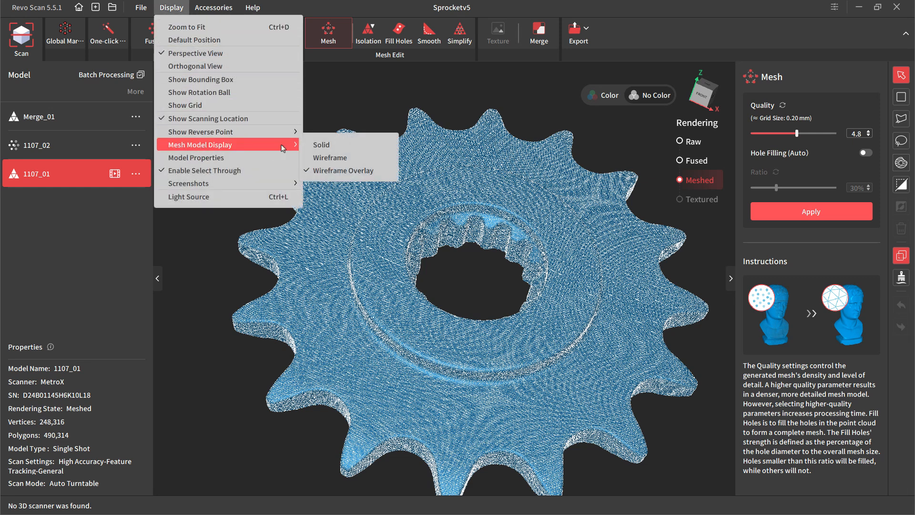
pyautogui.click(323, 145)
pyautogui.moveTo(484, 230); pyautogui.dragTo(448, 329)
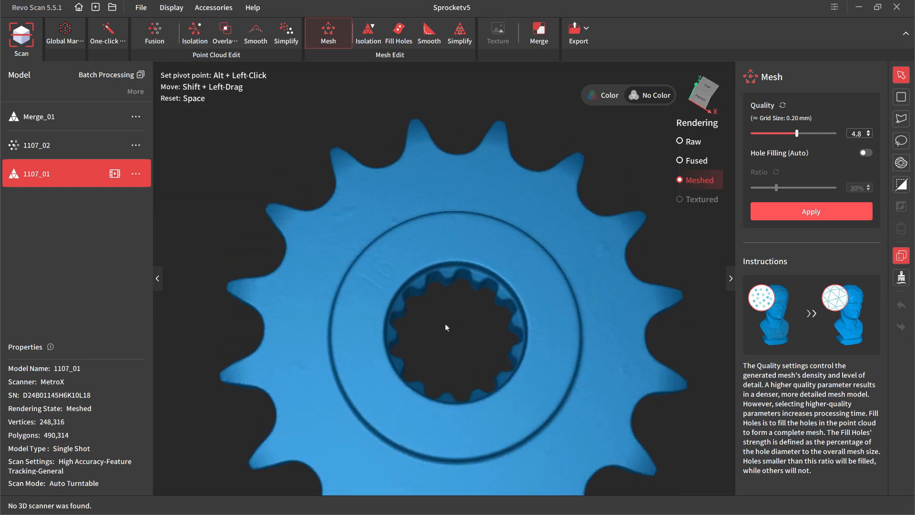
# Step: Inspect the solid mesh's face from several angles and set the mesh quality value to 4.7 without applying it
pyautogui.moveTo(381, 279); pyautogui.dragTo(378, 288)
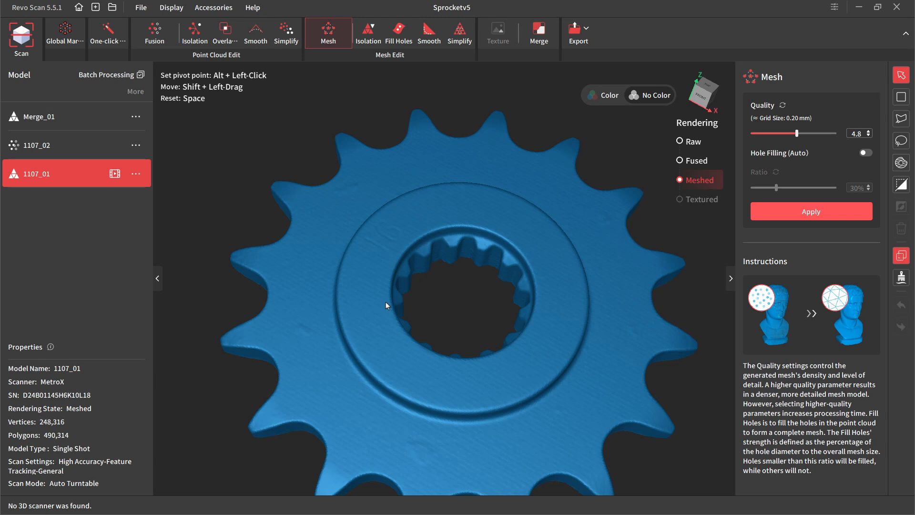
pyautogui.moveTo(363, 267); pyautogui.dragTo(416, 309)
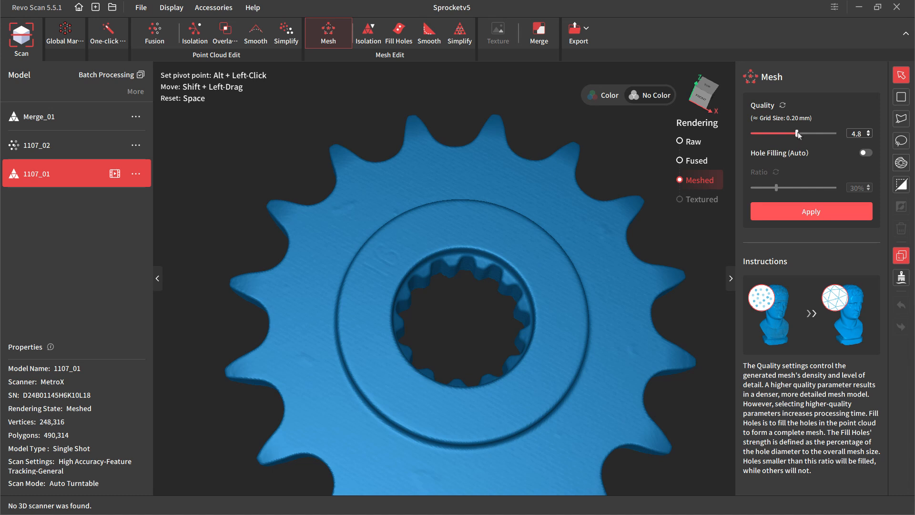
pyautogui.moveTo(798, 133); pyautogui.dragTo(796, 134)
pyautogui.moveTo(585, 196); pyautogui.dragTo(567, 263)
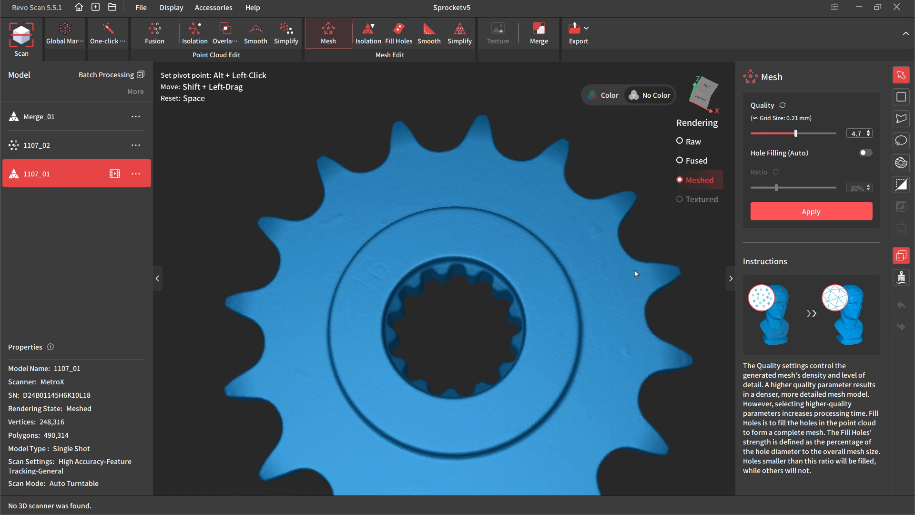
# Step: Smooth the surface marks on the upper-right part of the sprocket's face with the 37 px smoothing brush
pyautogui.click(902, 278)
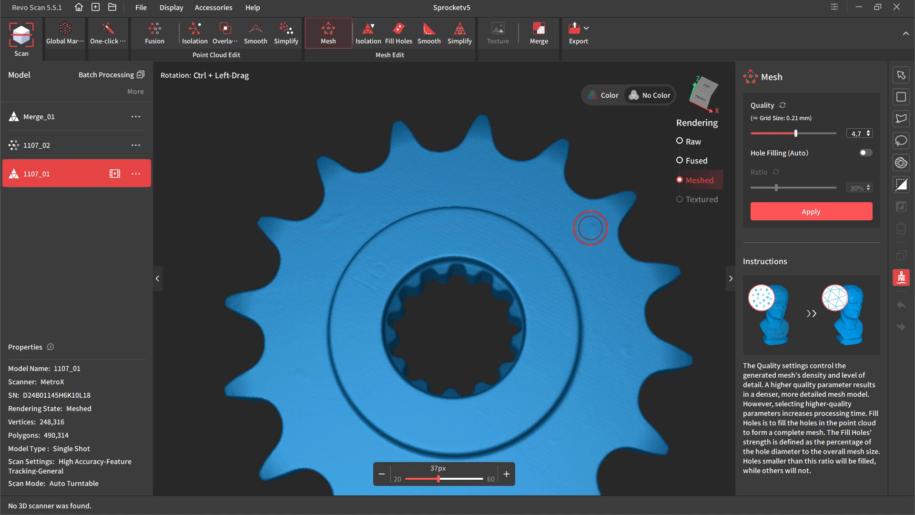
pyautogui.moveTo(598, 230)
pyautogui.mouseDown()
pyautogui.moveTo(594, 251)
pyautogui.moveTo(594, 225)
pyautogui.moveTo(582, 211)
pyautogui.mouseUp()
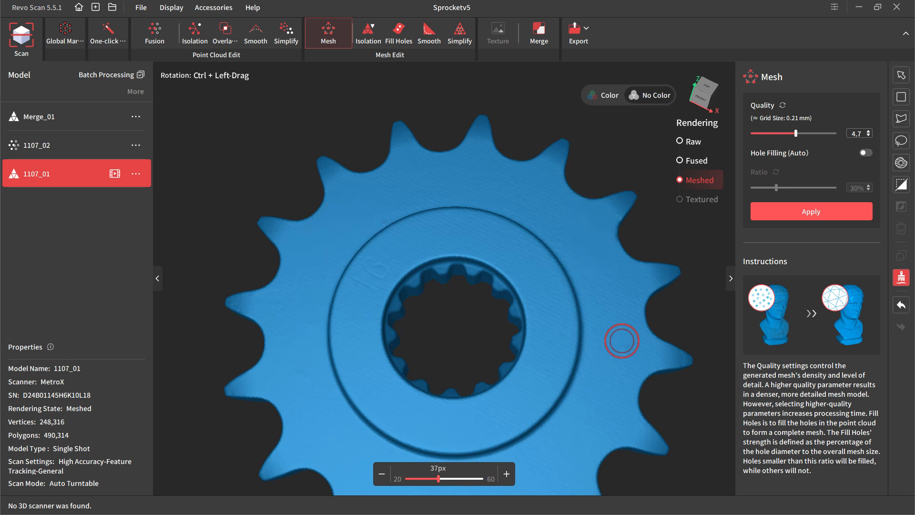
pyautogui.moveTo(603, 331); pyautogui.dragTo(599, 286, button='middle')
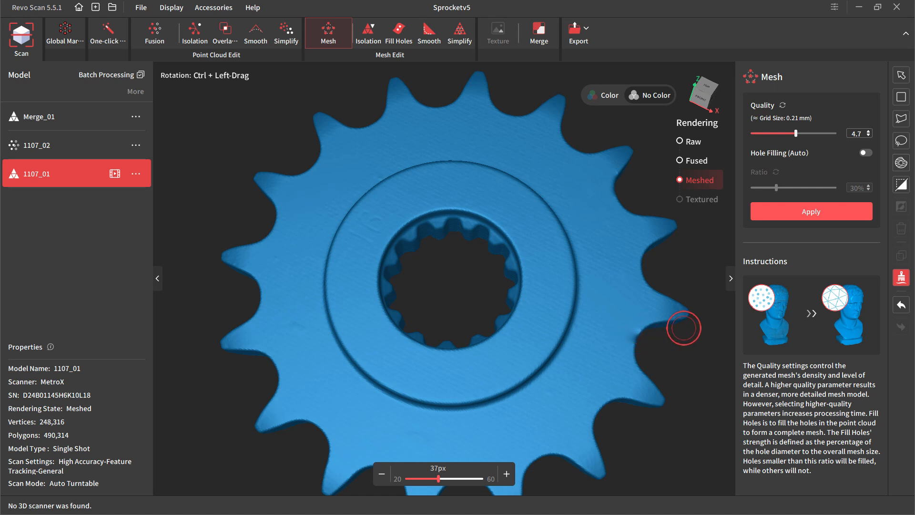
# Step: Undo the latest smoothing brush strokes, including the one that dented the base of the right-hand tooth
pyautogui.click(902, 306)
pyautogui.click(903, 304)
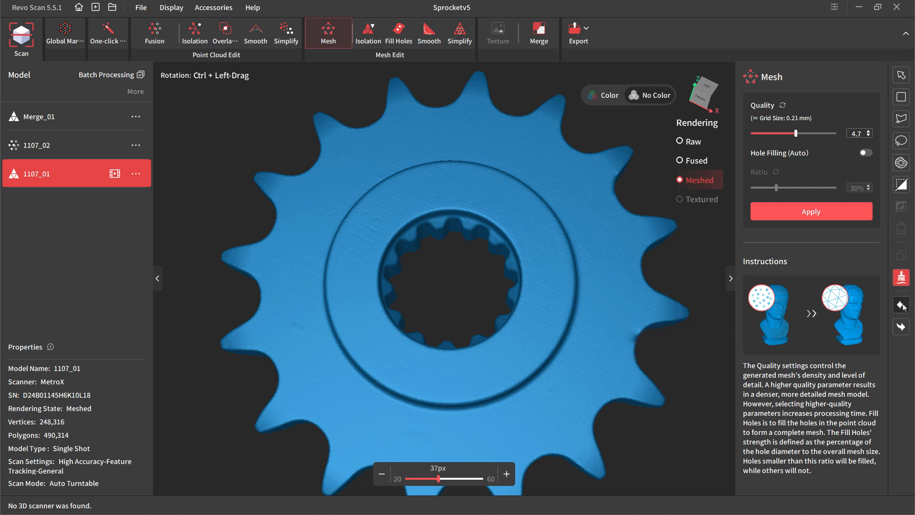
pyautogui.click(903, 304)
pyautogui.click(902, 307)
pyautogui.click(902, 307)
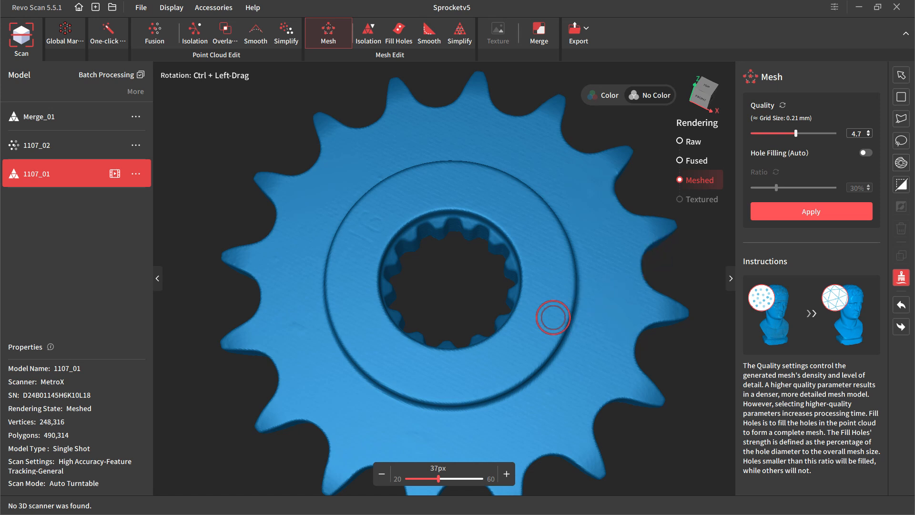
# Step: Smooth the surface mark on the lower-left part of the sprocket's face with the 37 px brush
pyautogui.moveTo(299, 323)
pyautogui.mouseDown()
pyautogui.moveTo(305, 343)
pyautogui.moveTo(332, 361)
pyautogui.mouseUp()
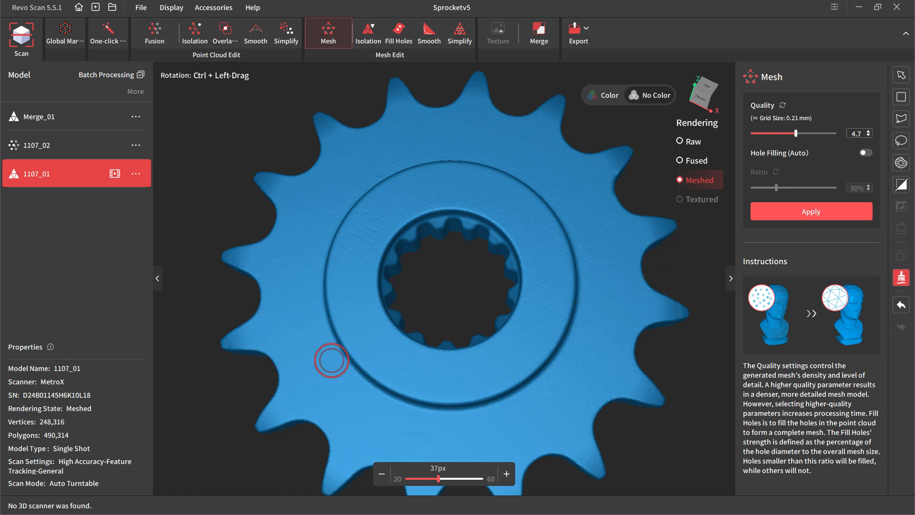
pyautogui.moveTo(472, 355); pyautogui.dragTo(465, 273, button='middle')
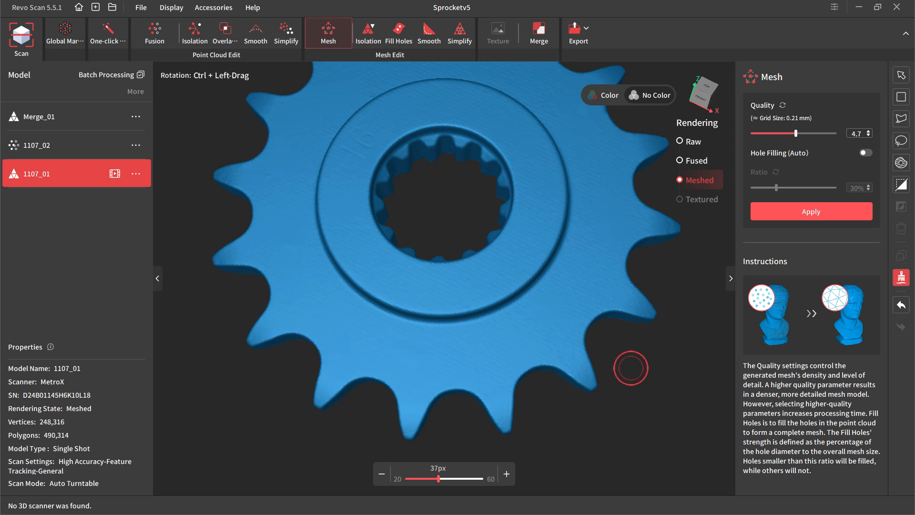
# Step: Examine the brushed face of the sprocket mesh up close and as a whole, and put the smoothing brush away
pyautogui.moveTo(625, 367); pyautogui.dragTo(609, 404, button='middle')
pyautogui.moveTo(660, 382)
pyautogui.mouseDown(button='middle')
pyautogui.moveTo(666, 348)
pyautogui.moveTo(615, 173)
pyautogui.mouseUp(button='middle')
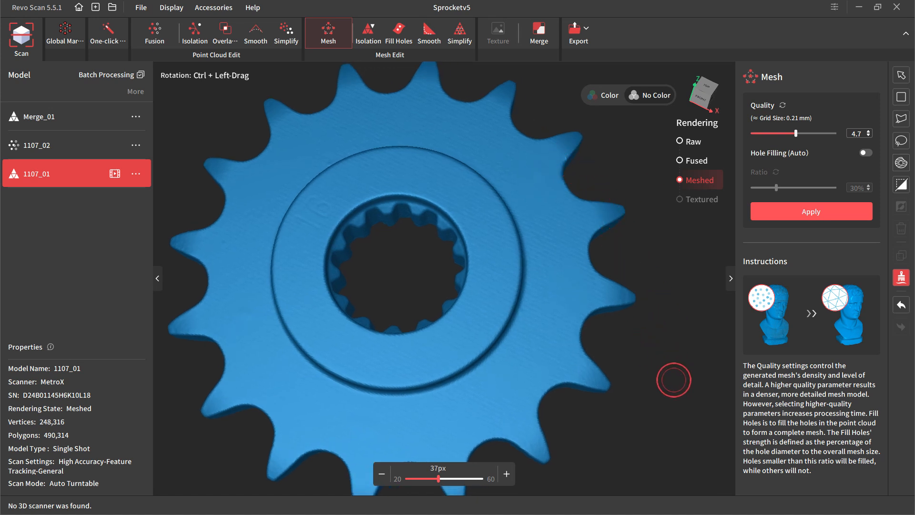
pyautogui.moveTo(674, 413); pyautogui.dragTo(677, 398, button='middle')
pyautogui.scroll(3, 663, 384)
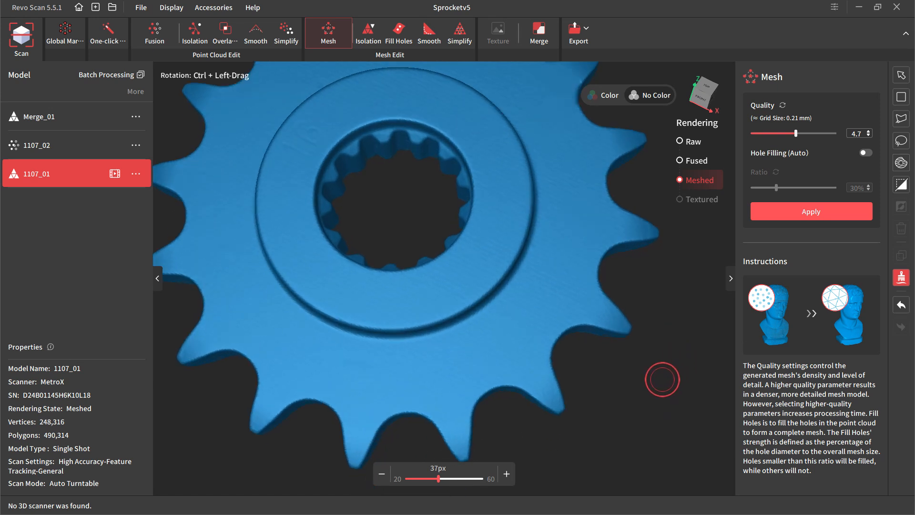
pyautogui.scroll(-4, 662, 384)
pyautogui.scroll(-2, 657, 388)
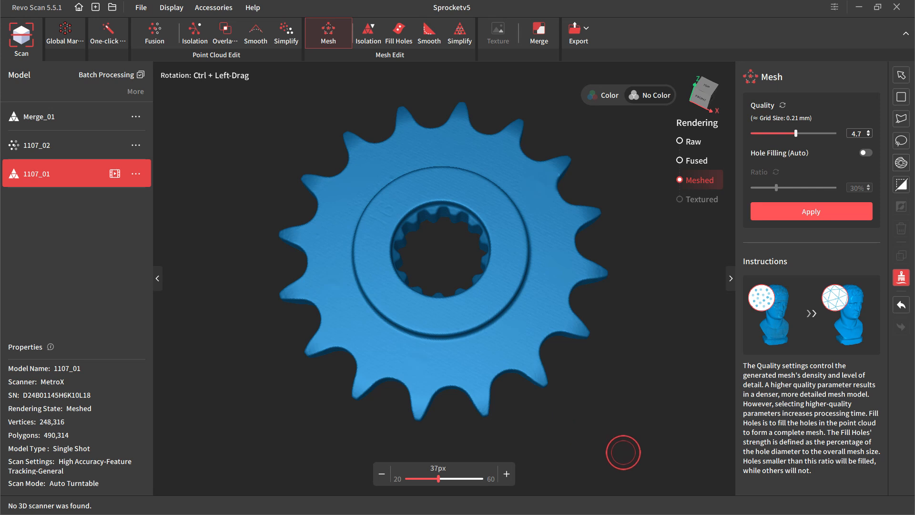
pyautogui.click(901, 79)
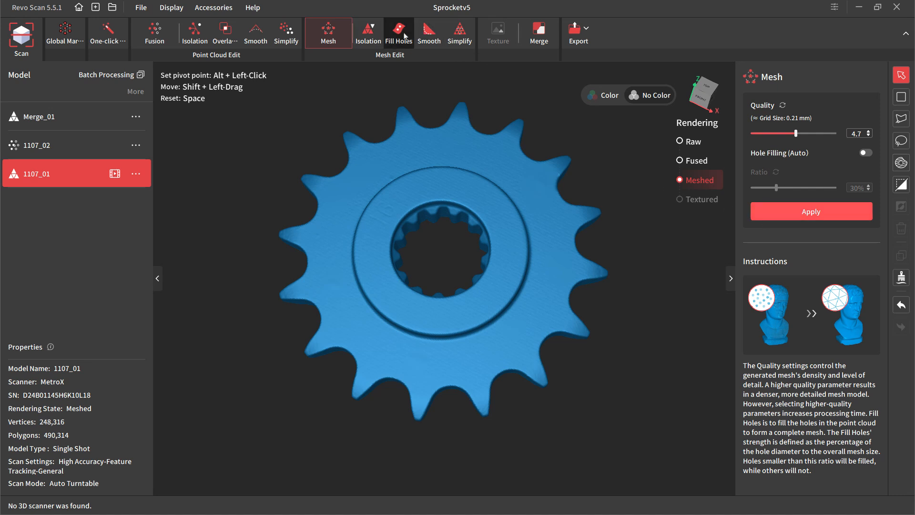
# Step: Try smoothing the whole mesh at strength 1.0 with 20 times, and undo the result
pyautogui.click(435, 34)
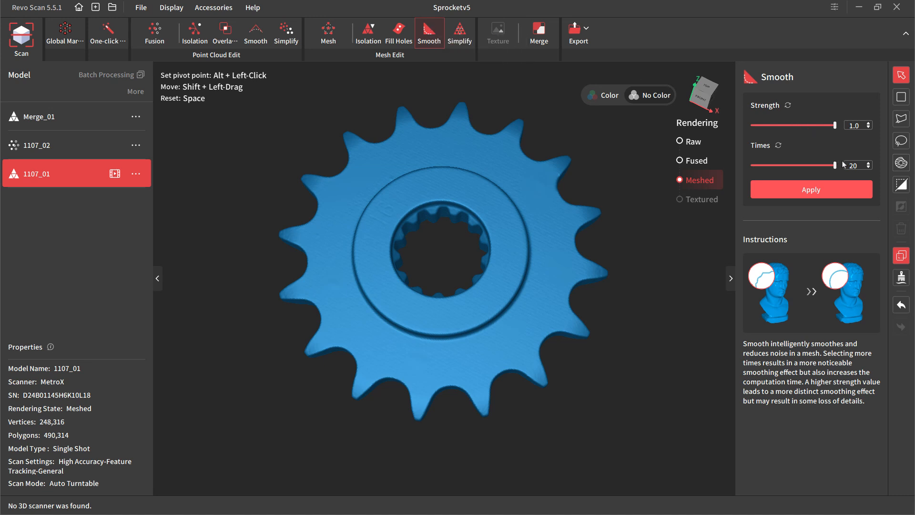
pyautogui.click(836, 190)
pyautogui.click(901, 306)
# Step: Smooth the whole sprocket mesh at strength 0.1 with 20 times and tilt it to check the surface
pyautogui.moveTo(836, 126); pyautogui.dragTo(757, 126)
pyautogui.click(786, 189)
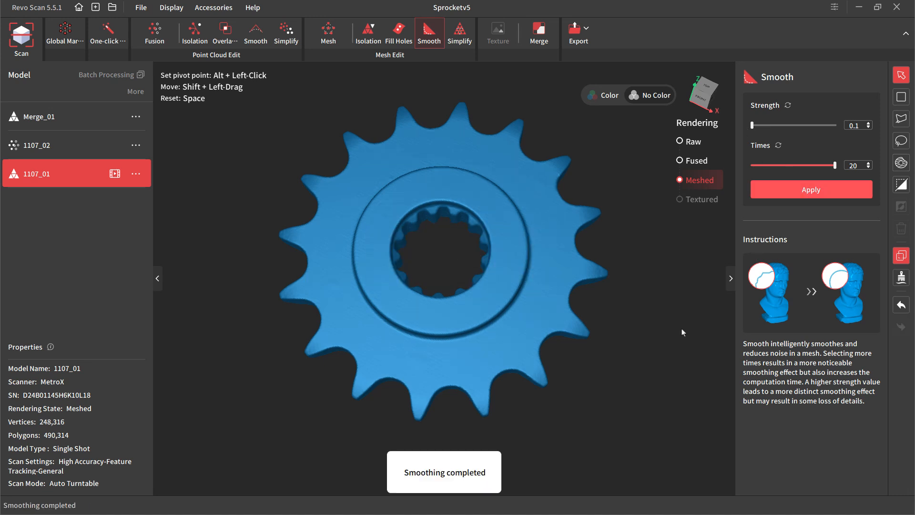
pyautogui.moveTo(388, 219); pyautogui.dragTo(457, 286)
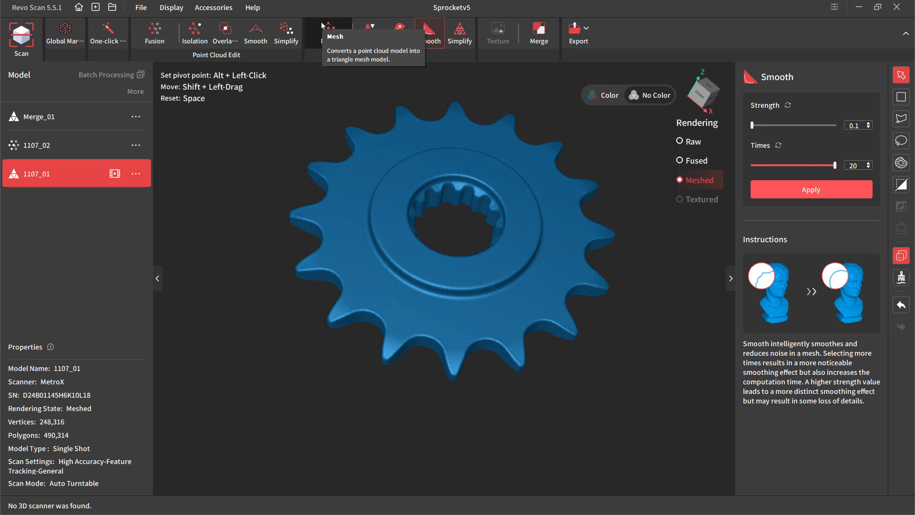
# Step: Prepare mesh simplification, overlay the wireframe on the mesh and examine the triangle density around the splined bore
pyautogui.click(460, 31)
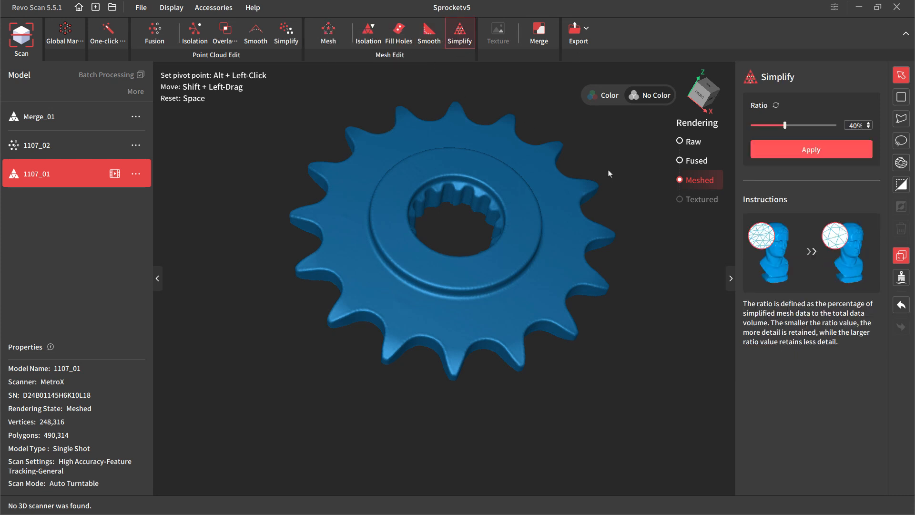
pyautogui.click(171, 8)
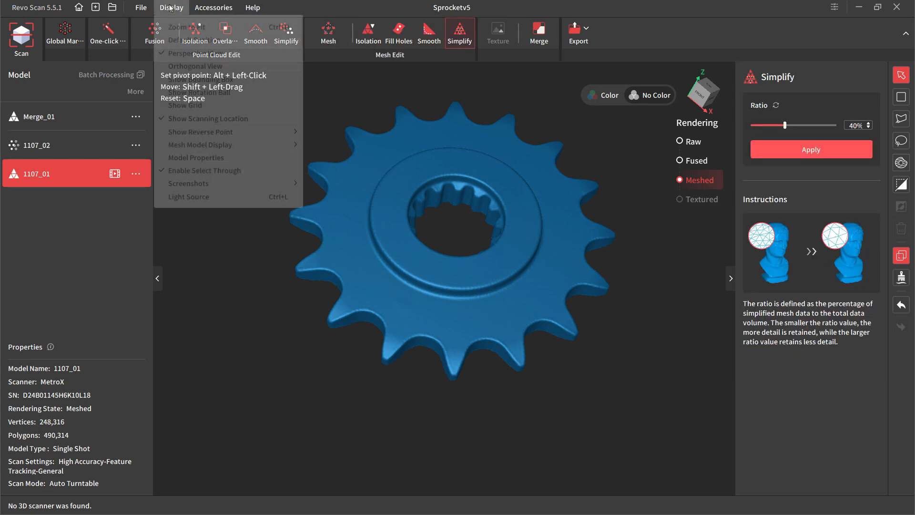
pyautogui.moveTo(200, 144)
pyautogui.click(336, 174)
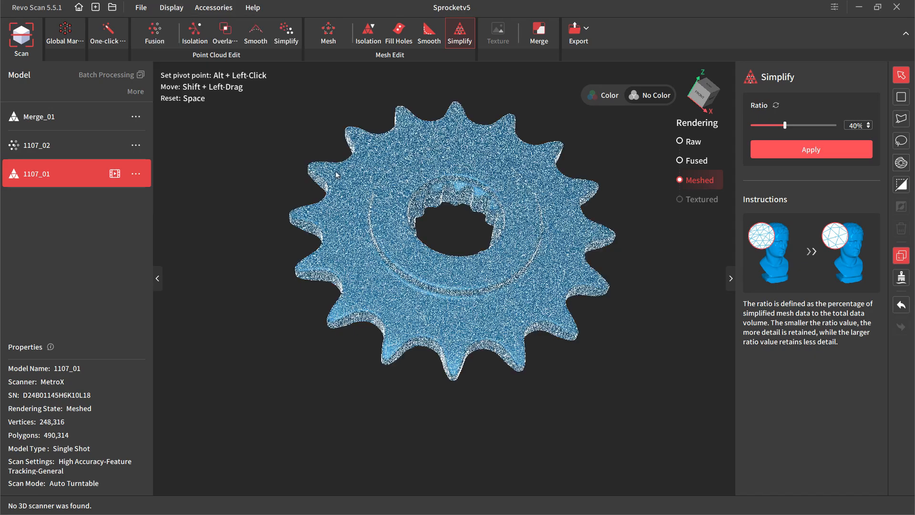
pyautogui.scroll(5, 336, 174)
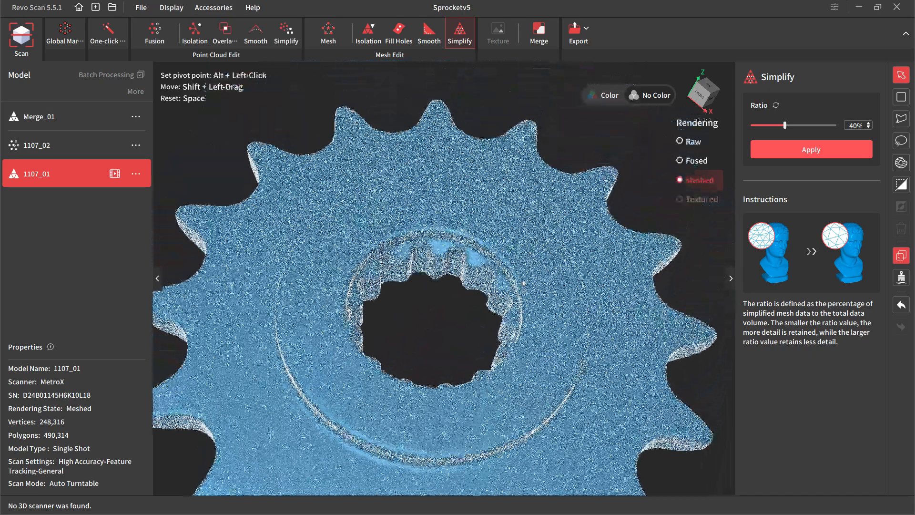
pyautogui.scroll(6, 428, 271)
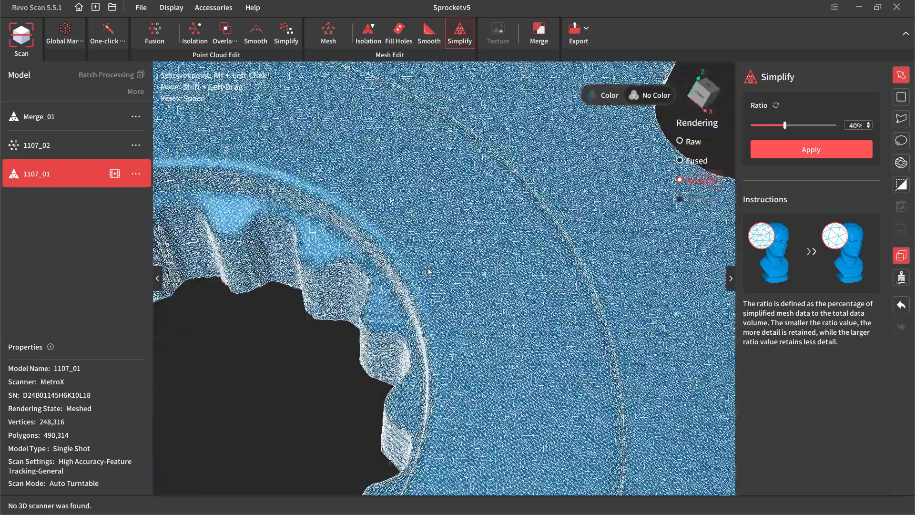
pyautogui.moveTo(428, 269); pyautogui.dragTo(395, 269, button='middle')
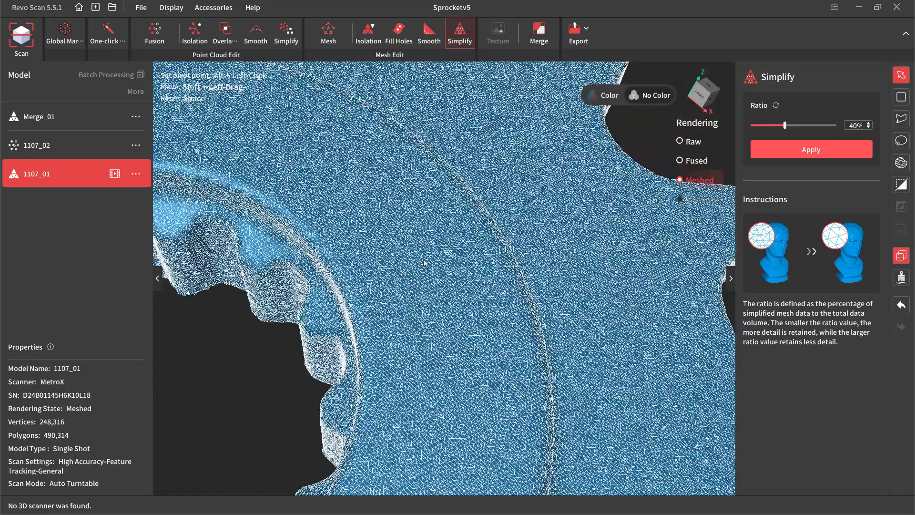
# Step: Simplify the sprocket mesh three times in a row at a ratio of 40%
pyautogui.click(815, 152)
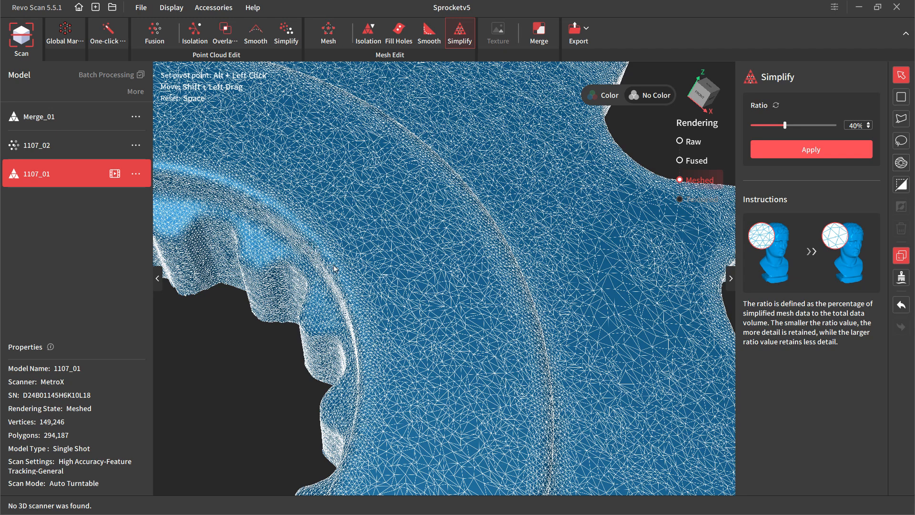
pyautogui.click(810, 152)
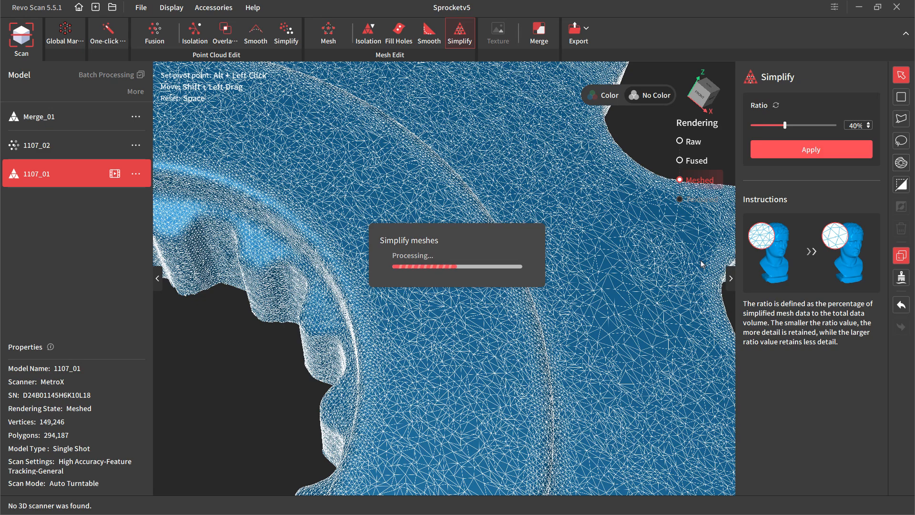
pyautogui.scroll(-5, 507, 247)
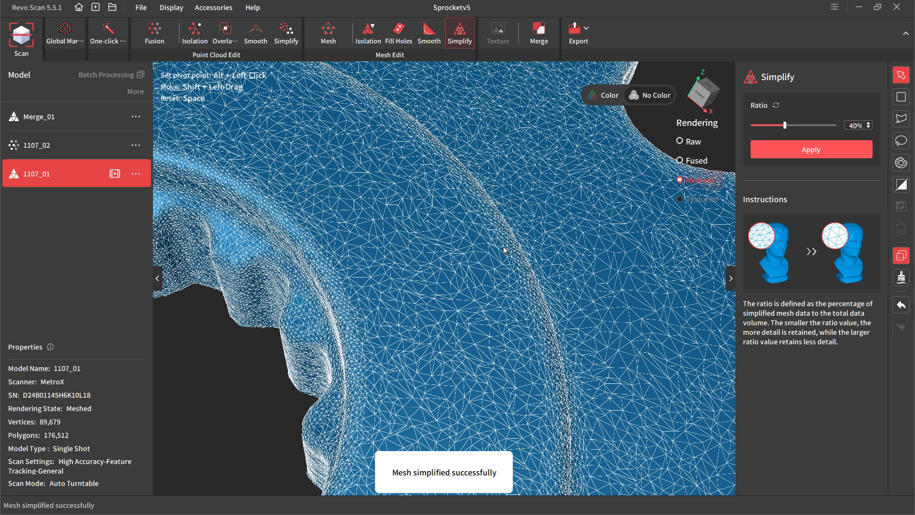
pyautogui.click(817, 152)
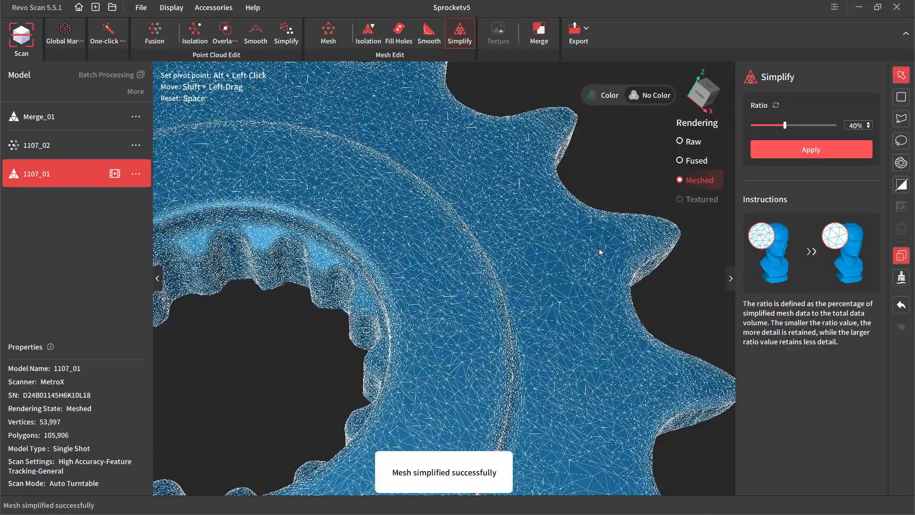
# Step: Examine the simplified triangles around the bore's splines and the raised hub, and return the mesh to the solid display
pyautogui.scroll(-6, 600, 248)
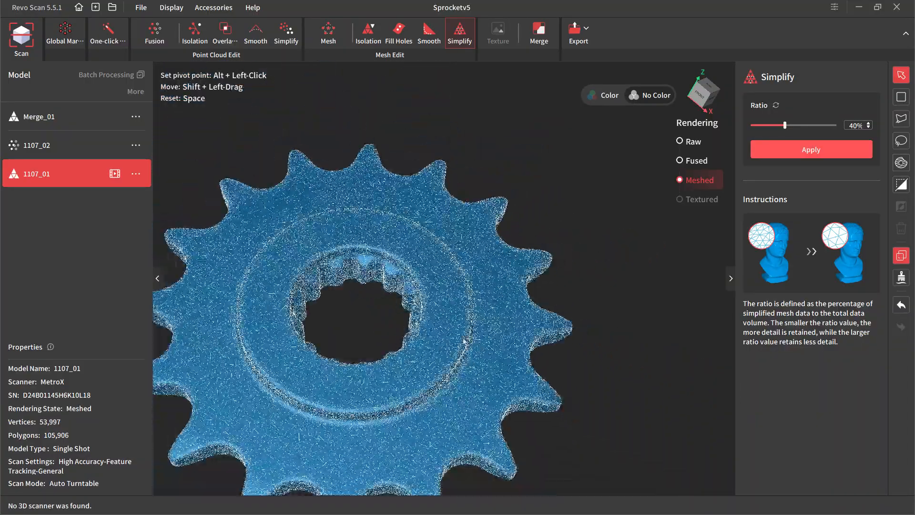
pyautogui.scroll(10, 586, 231)
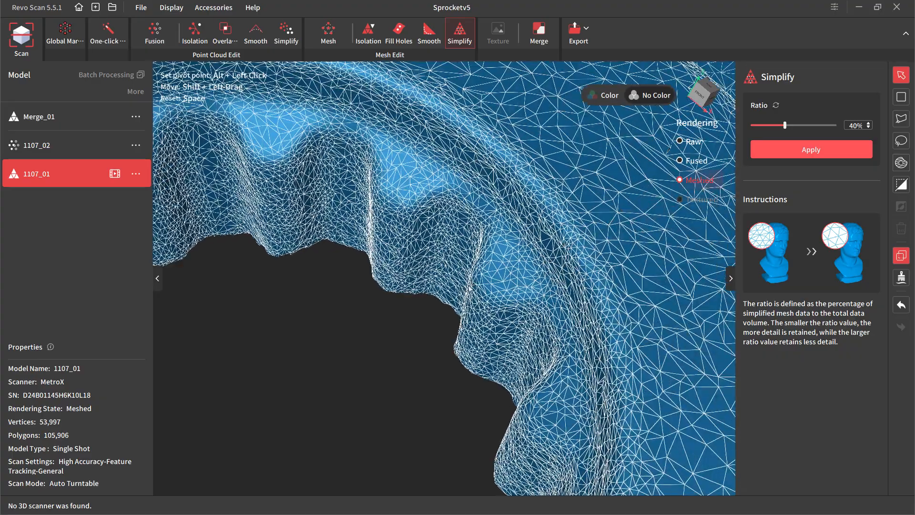
pyautogui.scroll(3, 545, 236)
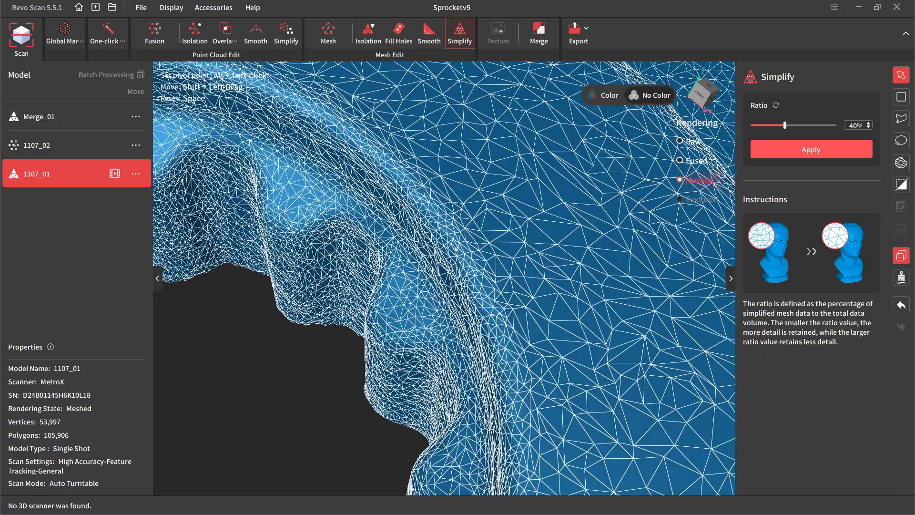
pyautogui.scroll(-8, 464, 248)
pyautogui.scroll(-3, 423, 270)
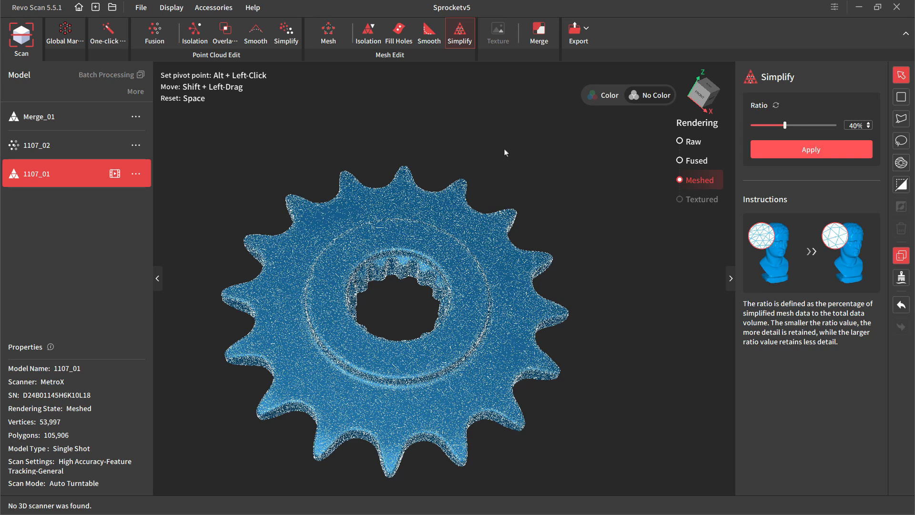
pyautogui.click(173, 8)
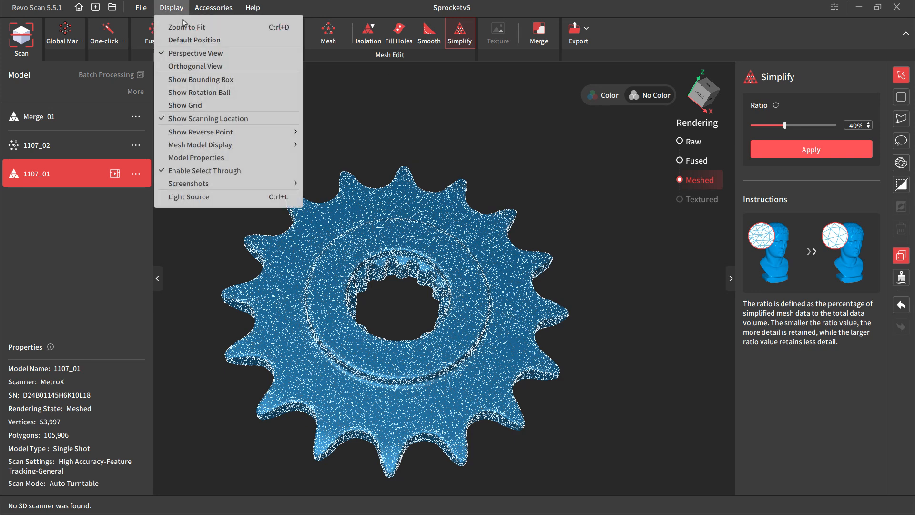
pyautogui.moveTo(231, 145)
pyautogui.click(322, 144)
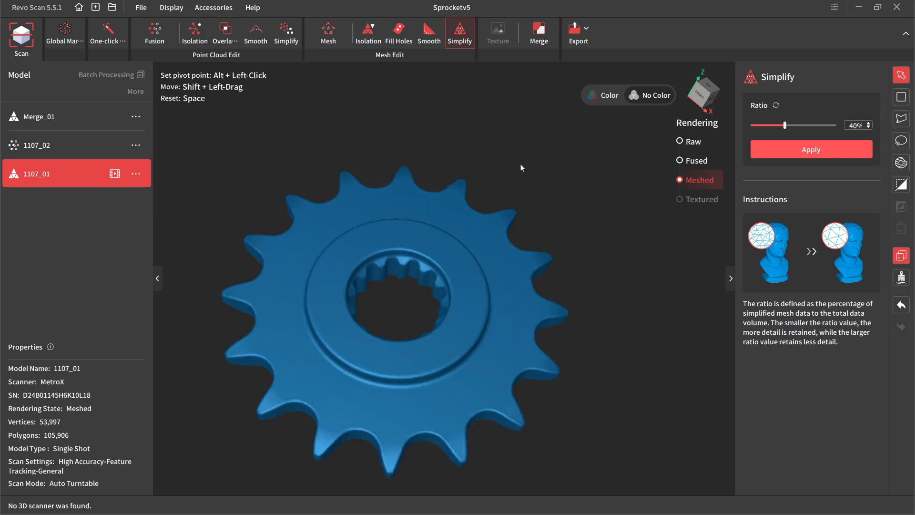
# Step: Inspect the simplified solid sprocket from several angles and check which model types can be exported
pyautogui.moveTo(388, 326); pyautogui.dragTo(439, 272)
pyautogui.moveTo(449, 316); pyautogui.dragTo(431, 325)
pyautogui.moveTo(482, 234); pyautogui.dragTo(491, 336)
pyautogui.moveTo(458, 215); pyautogui.dragTo(465, 238)
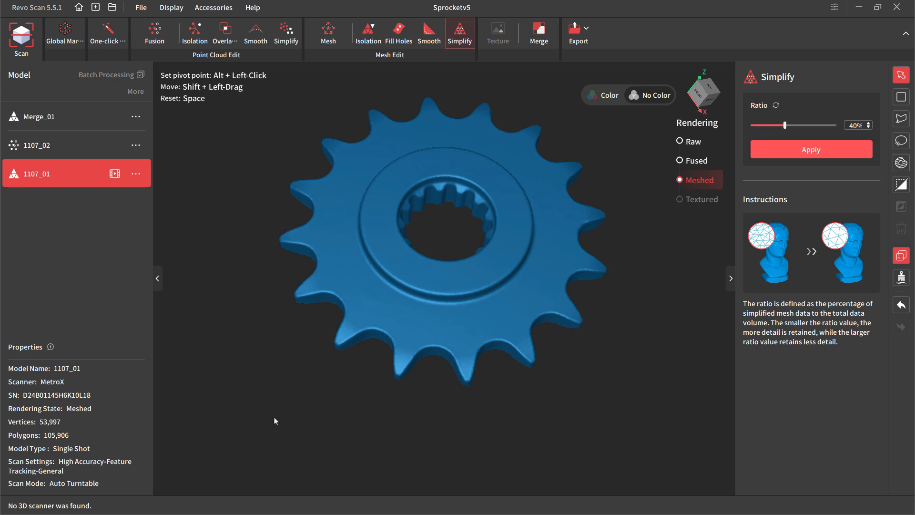
pyautogui.press('space')
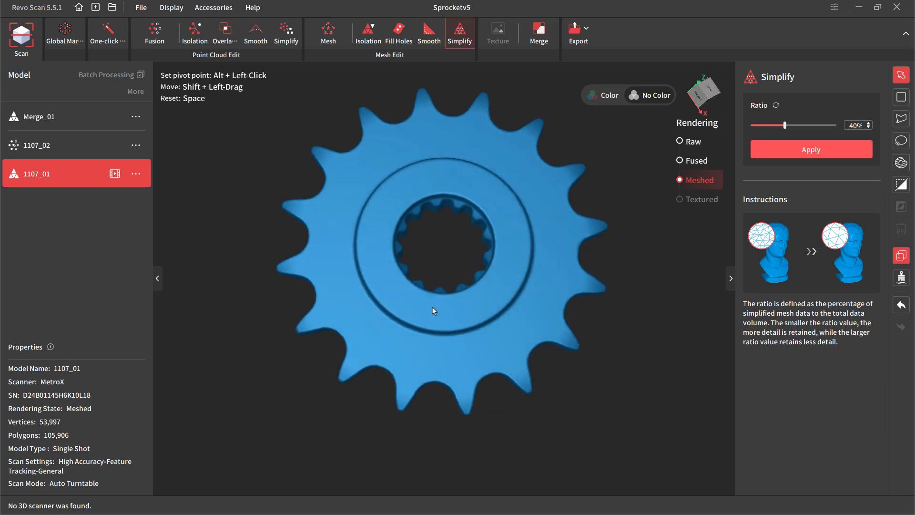
pyautogui.click(578, 33)
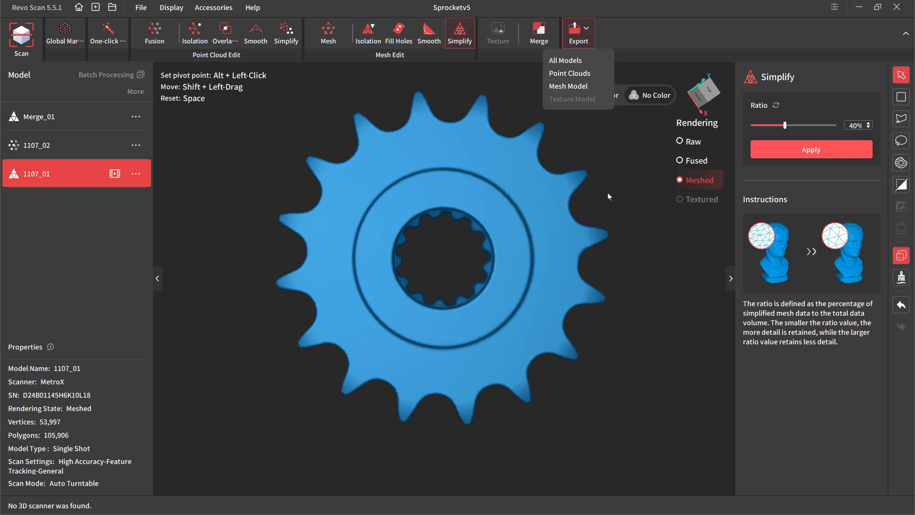
pyautogui.click(613, 207)
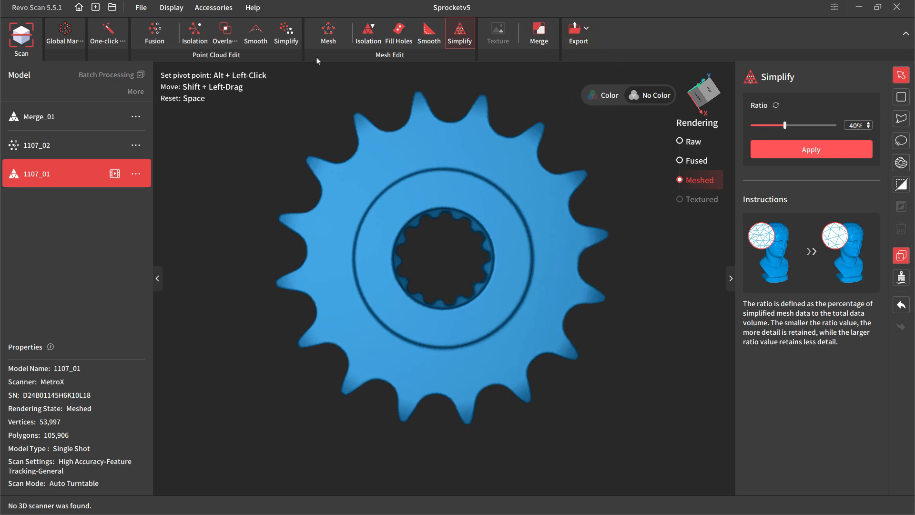
# Step: Regenerate the sprocket mesh from the point cloud at quality 5.8 with automatic hole filling off
pyautogui.click(327, 37)
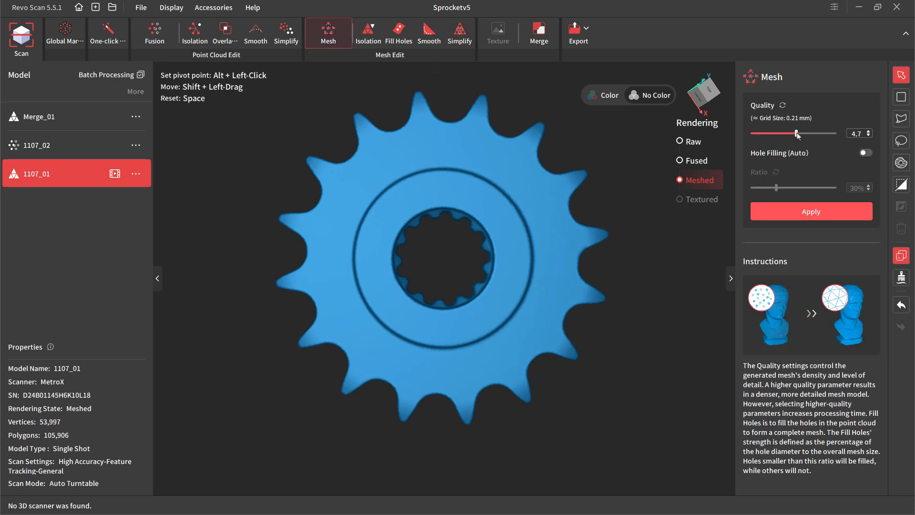
pyautogui.moveTo(797, 135); pyautogui.dragTo(809, 135)
pyautogui.click(812, 211)
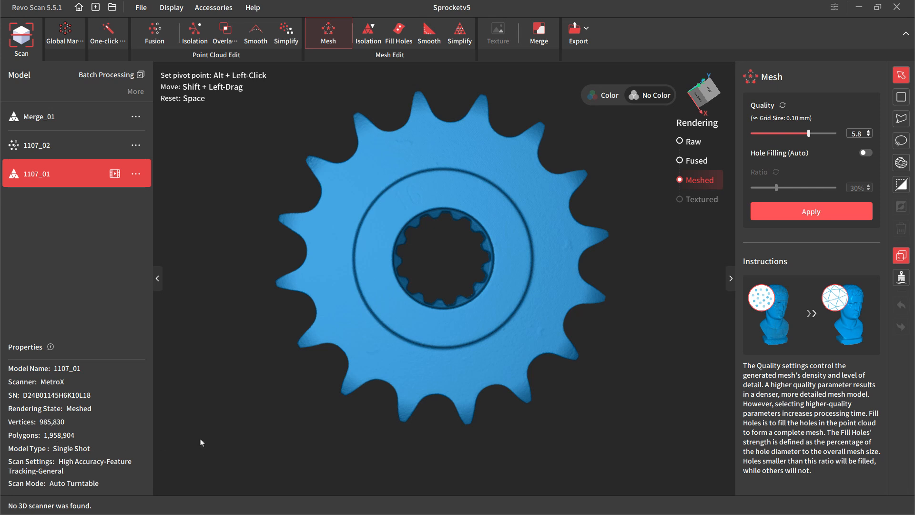
# Step: Smooth the surface marks on the new mesh's face around the raised hub with the 37 px smoothing brush
pyautogui.moveTo(448, 331)
pyautogui.mouseDown()
pyautogui.moveTo(458, 224)
pyautogui.moveTo(444, 333)
pyautogui.mouseUp()
pyautogui.click(902, 277)
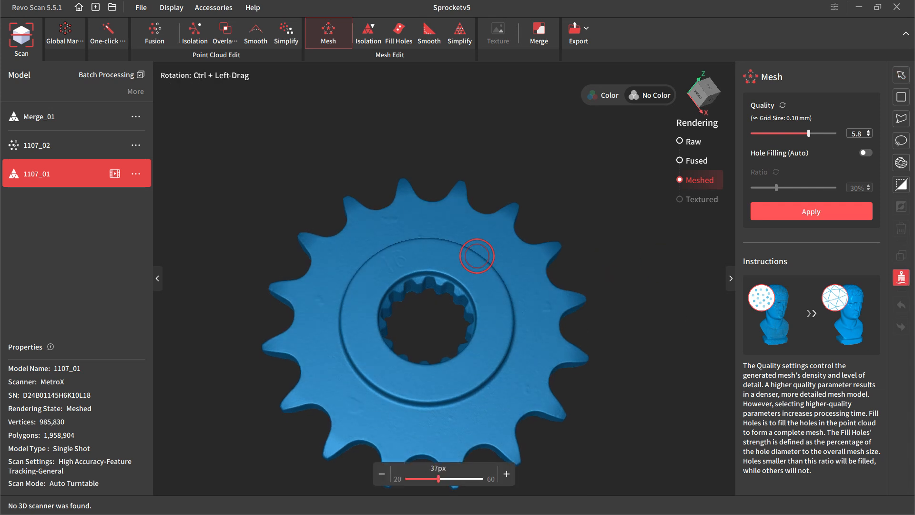
pyautogui.scroll(2, 394, 220)
pyautogui.scroll(3, 395, 222)
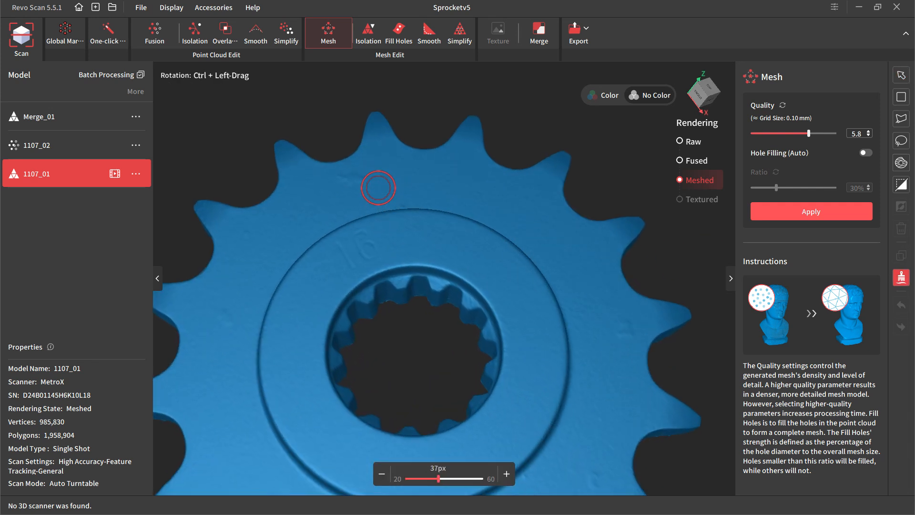
pyautogui.moveTo(378, 213)
pyautogui.mouseDown()
pyautogui.moveTo(354, 213)
pyautogui.moveTo(375, 214)
pyautogui.mouseUp()
pyautogui.moveTo(252, 357); pyautogui.dragTo(244, 358)
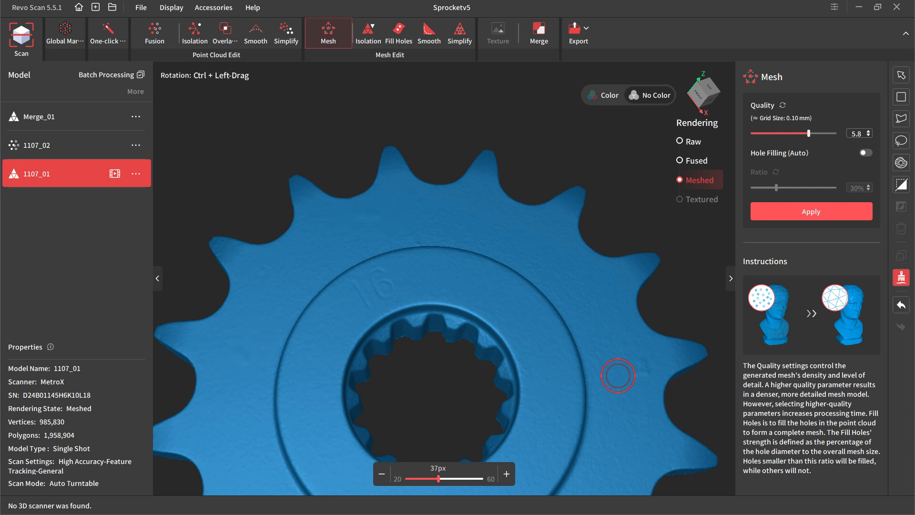
pyautogui.scroll(2, 490, 246)
pyautogui.scroll(-5, 491, 247)
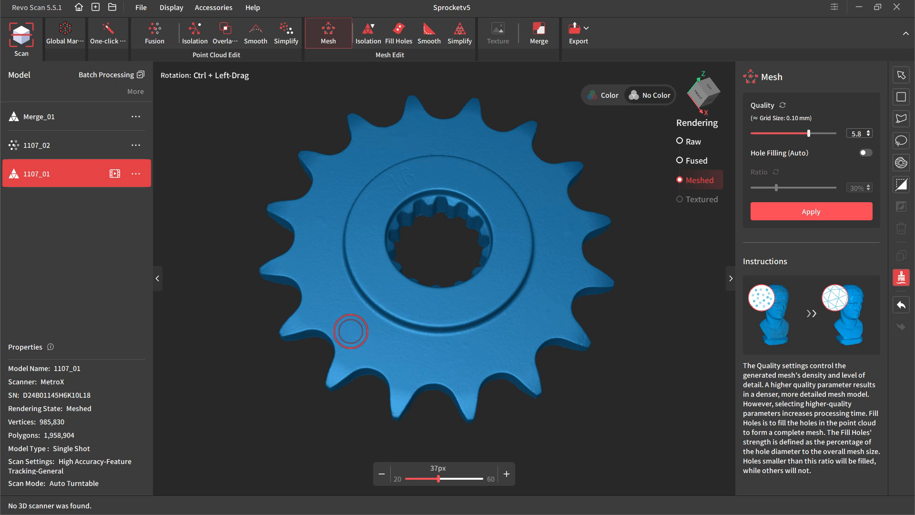
# Step: Leave the smoothing brush and smooth the whole sprocket mesh at strength 0.2 with 20 repetitions
pyautogui.click(902, 75)
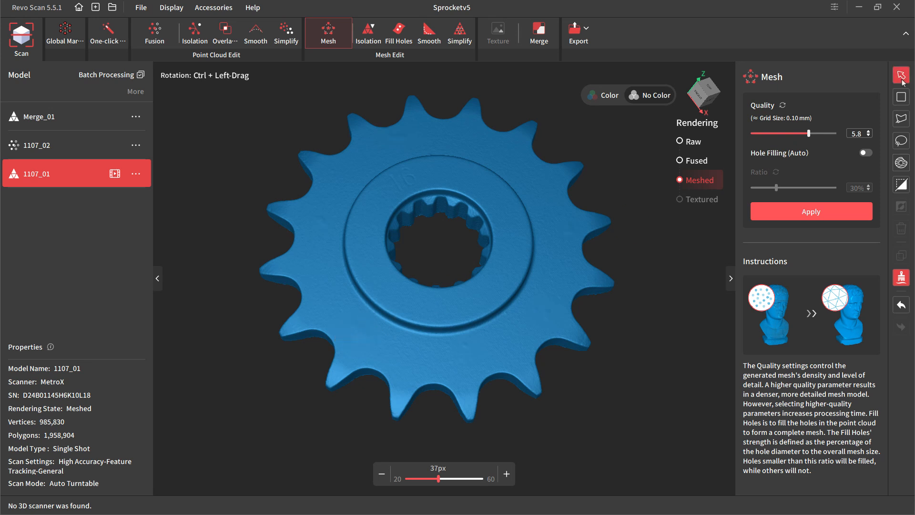
pyautogui.click(429, 34)
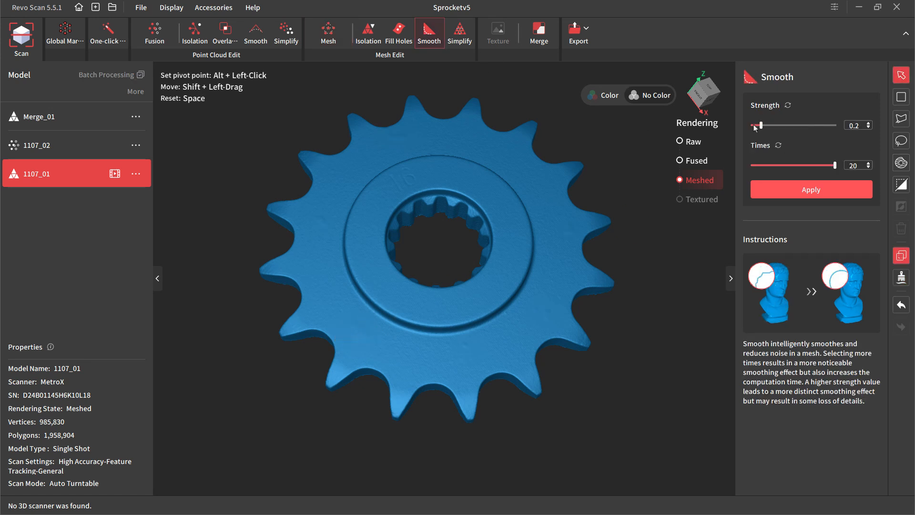
pyautogui.click(776, 192)
# Step: Show the mesh as a wireframe overlay and smooth it again at strength 0.5 with 20 repetitions
pyautogui.moveTo(763, 127); pyautogui.dragTo(789, 128)
pyautogui.moveTo(493, 217); pyautogui.dragTo(465, 271)
pyautogui.click(173, 8)
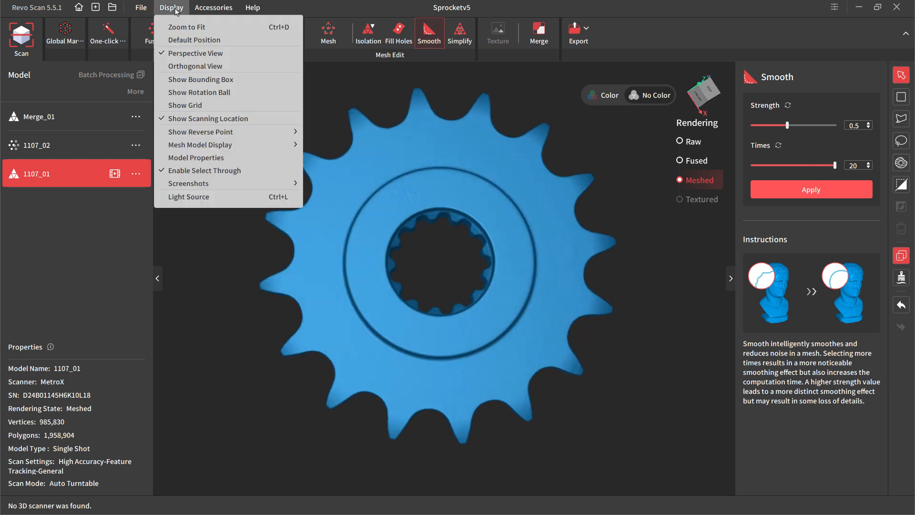
pyautogui.click(345, 172)
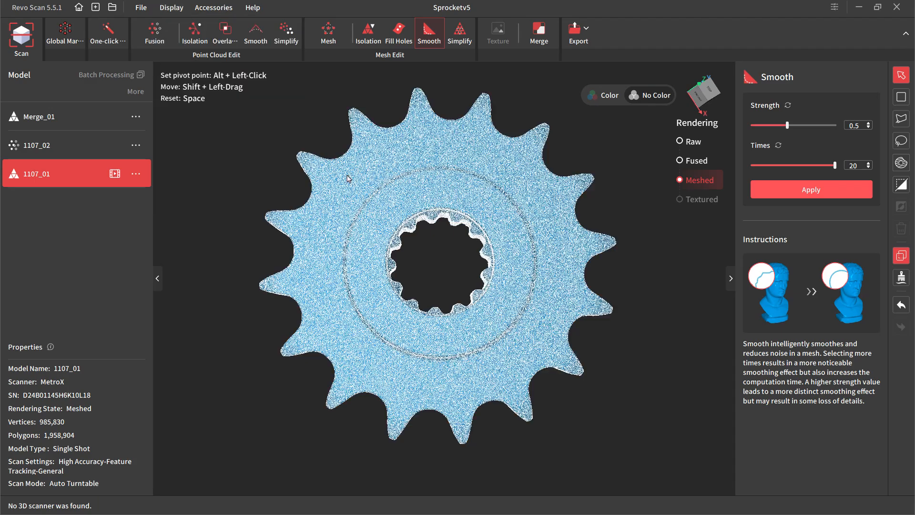
pyautogui.scroll(5, 424, 200)
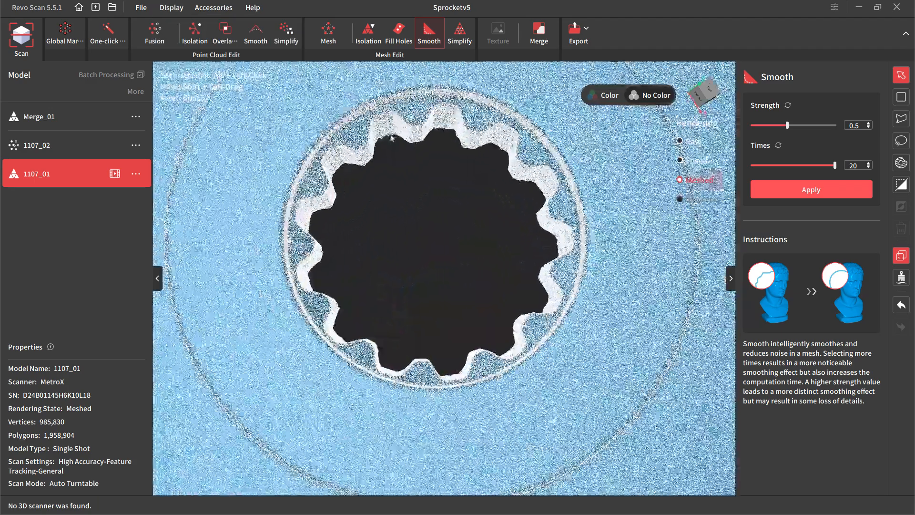
pyautogui.scroll(10, 391, 138)
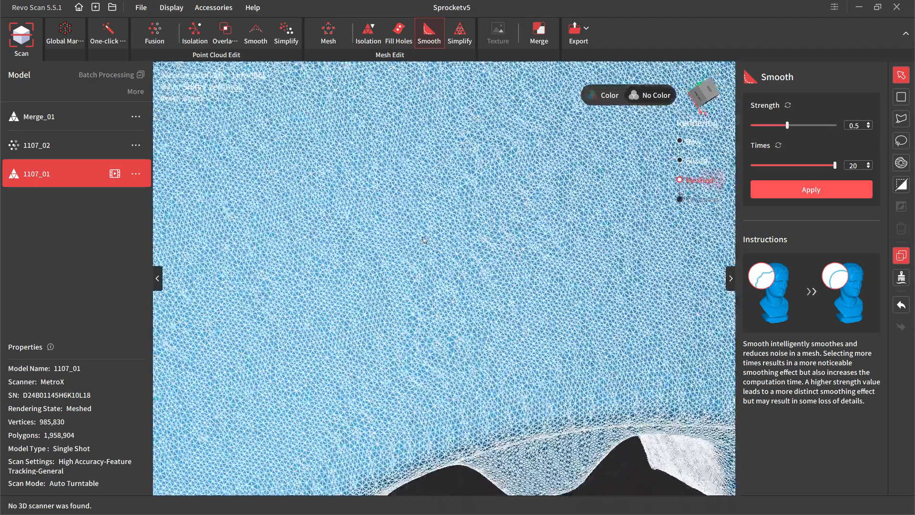
pyautogui.click(819, 192)
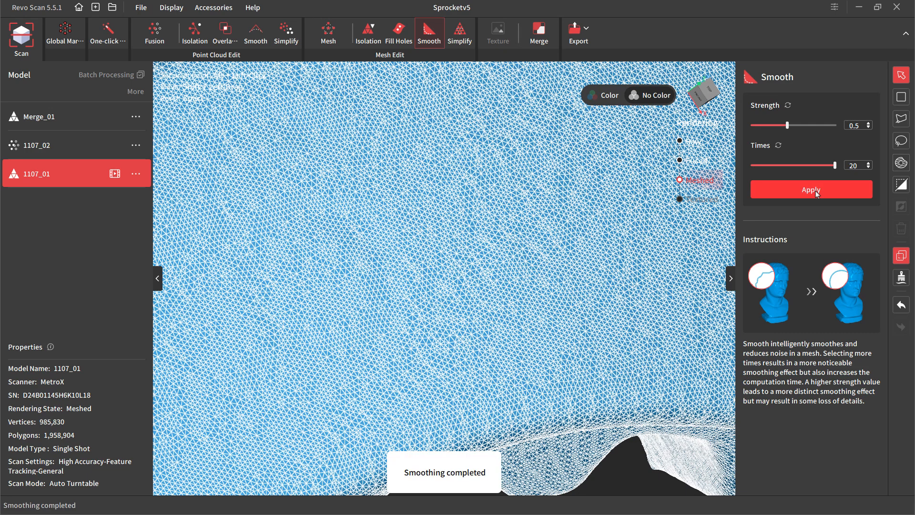
# Step: Return the mesh to the solid display and inspect the smoothed face around the raised hub
pyautogui.click(171, 7)
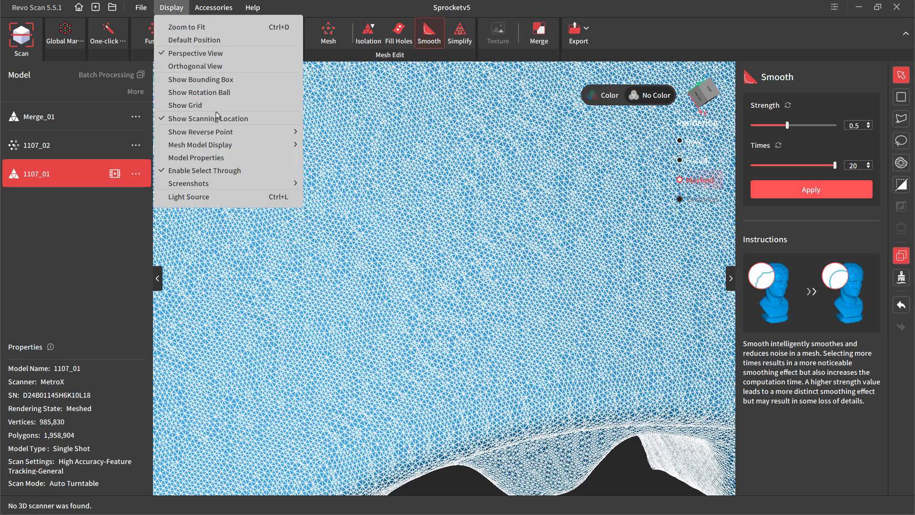
pyautogui.moveTo(270, 145)
pyautogui.click(319, 144)
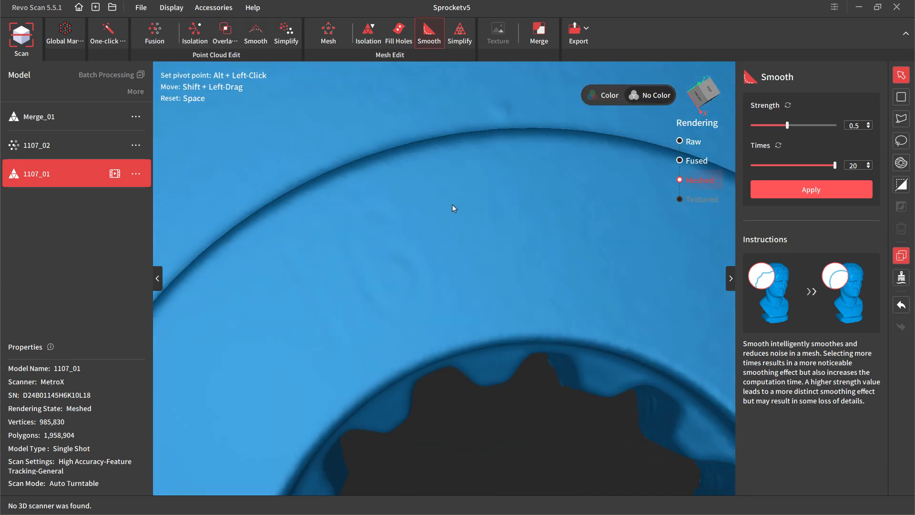
pyautogui.scroll(-10, 452, 209)
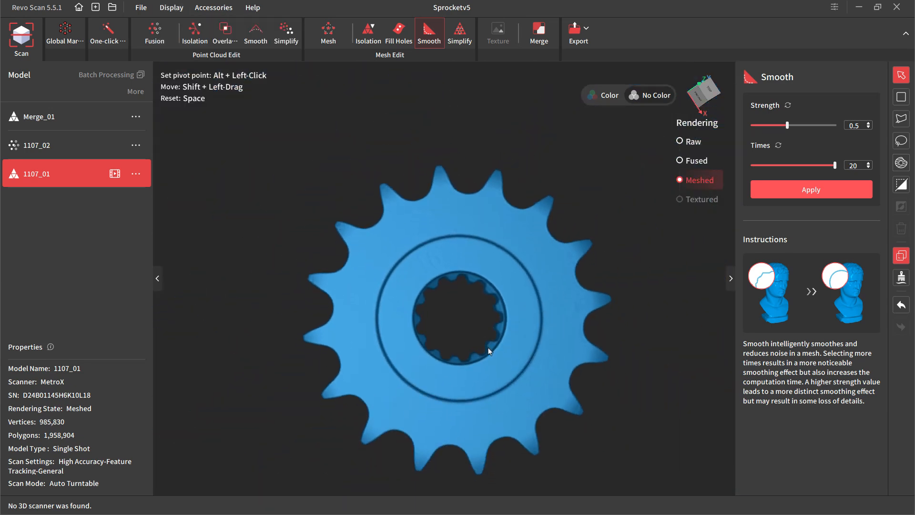
pyautogui.moveTo(489, 352); pyautogui.dragTo(516, 347)
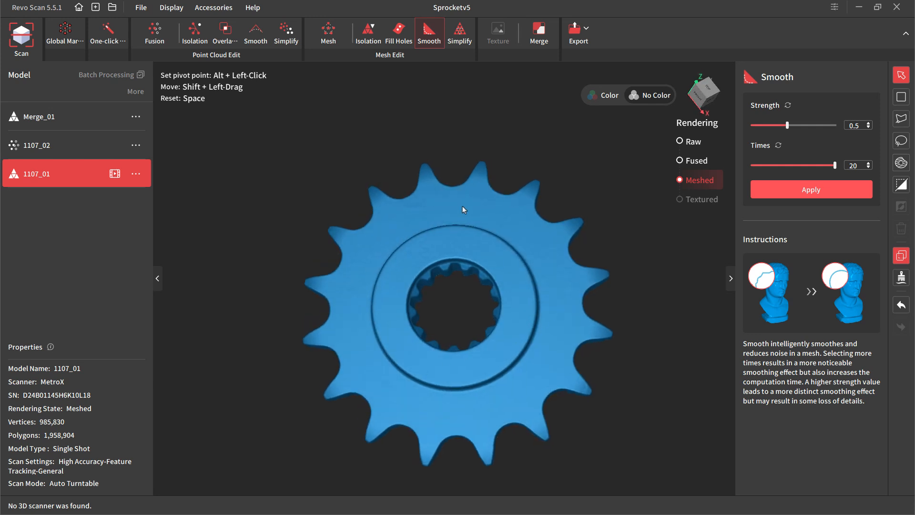
# Step: Simplify the smoothed sprocket mesh three times in a row at a ratio of 40%
pyautogui.click(460, 34)
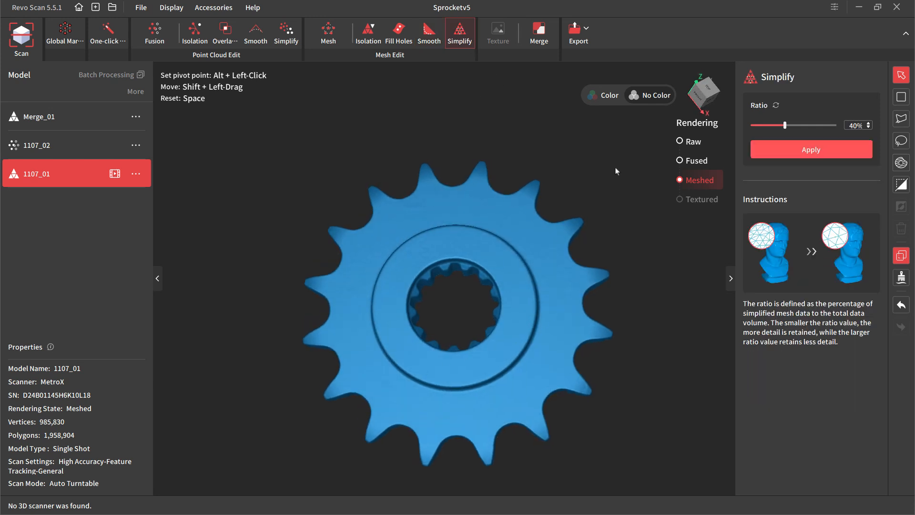
pyautogui.click(806, 149)
pyautogui.moveTo(465, 284); pyautogui.dragTo(548, 224)
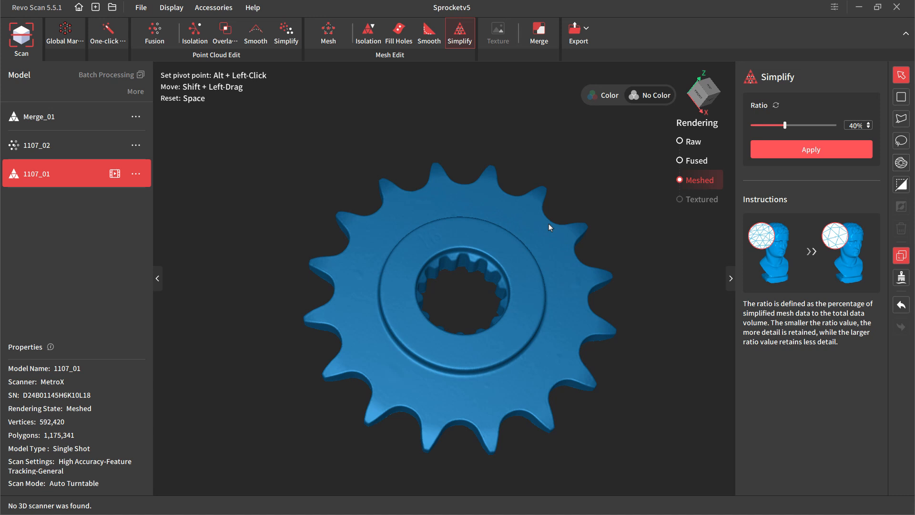
pyautogui.click(803, 149)
pyautogui.click(810, 152)
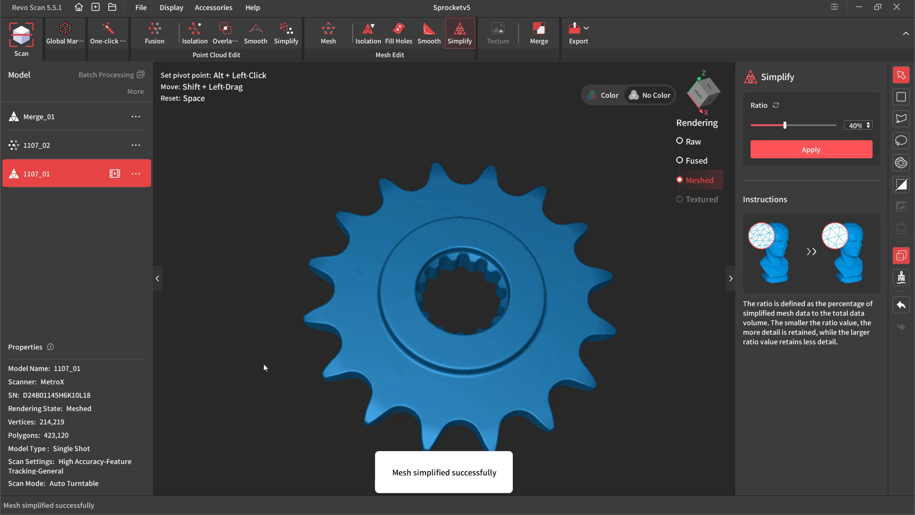
# Step: Check the simplified sprocket's face, bore and teeth, and simplify the mesh once more at a ratio of 40%
pyautogui.scroll(3, 464, 428)
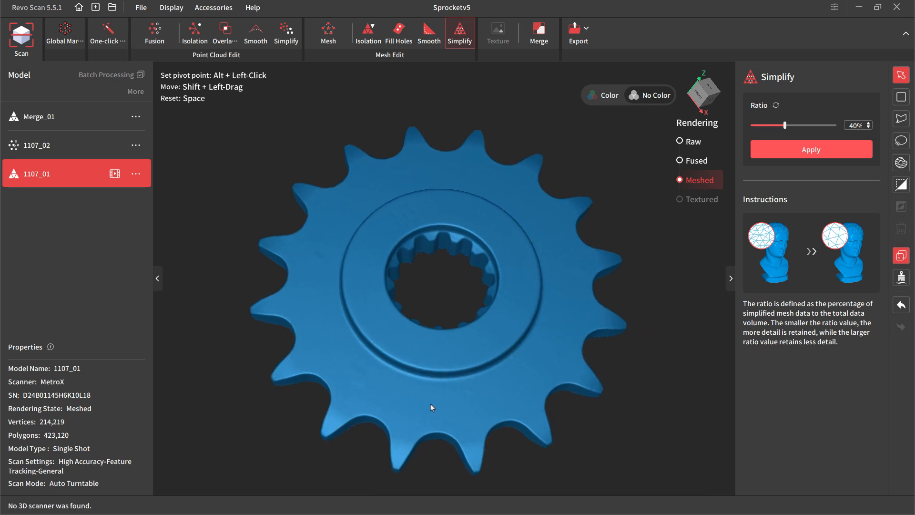
pyautogui.moveTo(387, 209); pyautogui.dragTo(390, 285)
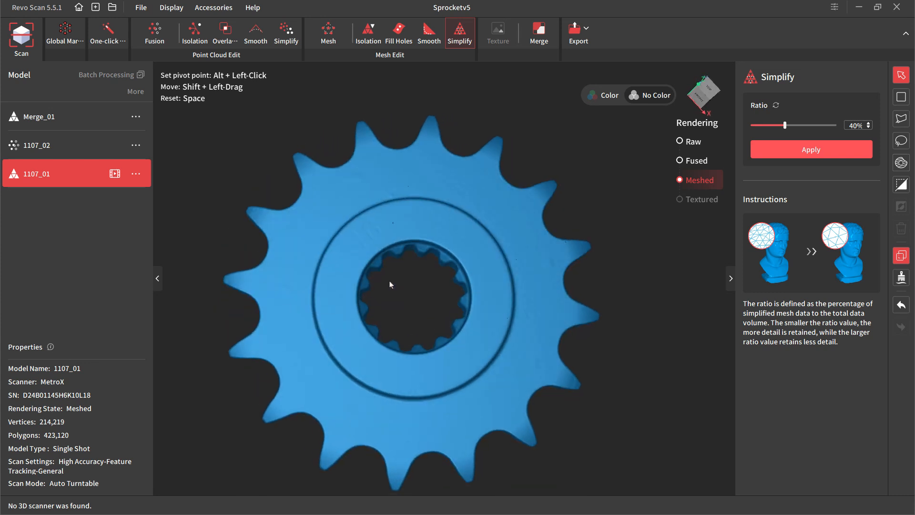
pyautogui.moveTo(402, 248); pyautogui.dragTo(417, 289)
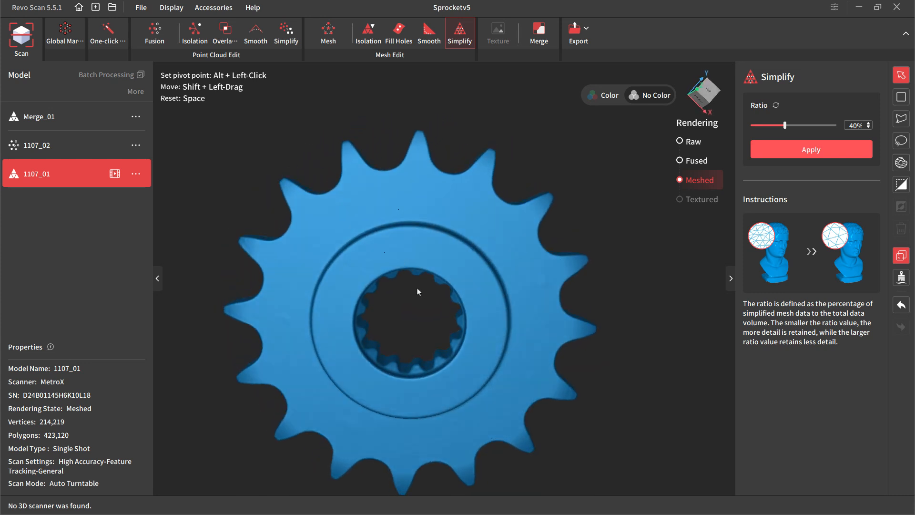
pyautogui.moveTo(390, 212); pyautogui.dragTo(479, 273)
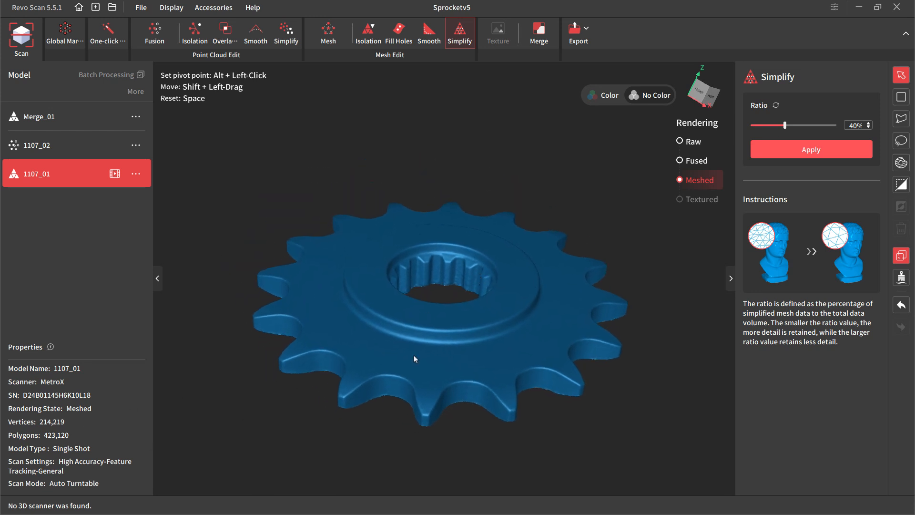
pyautogui.scroll(-5, 479, 329)
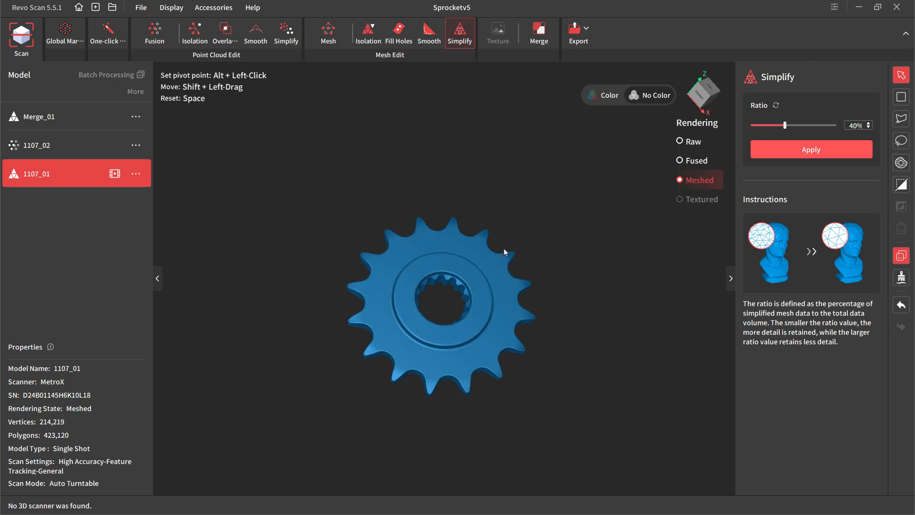
pyautogui.click(784, 153)
pyautogui.scroll(5, 443, 372)
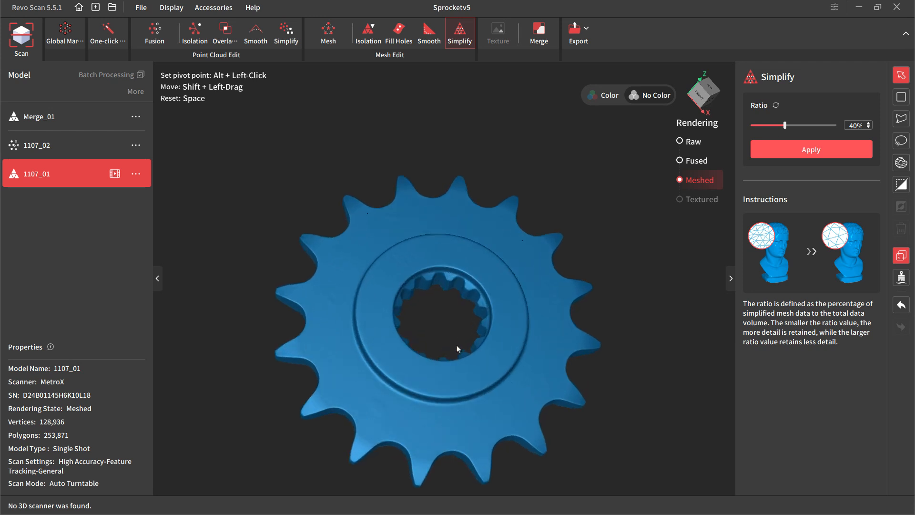
pyautogui.click(170, 7)
pyautogui.click(229, 158)
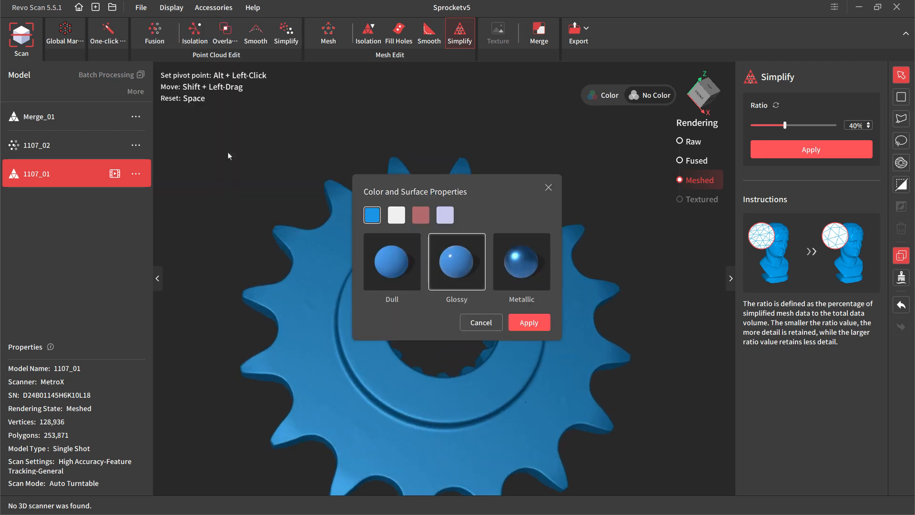
pyautogui.click(481, 323)
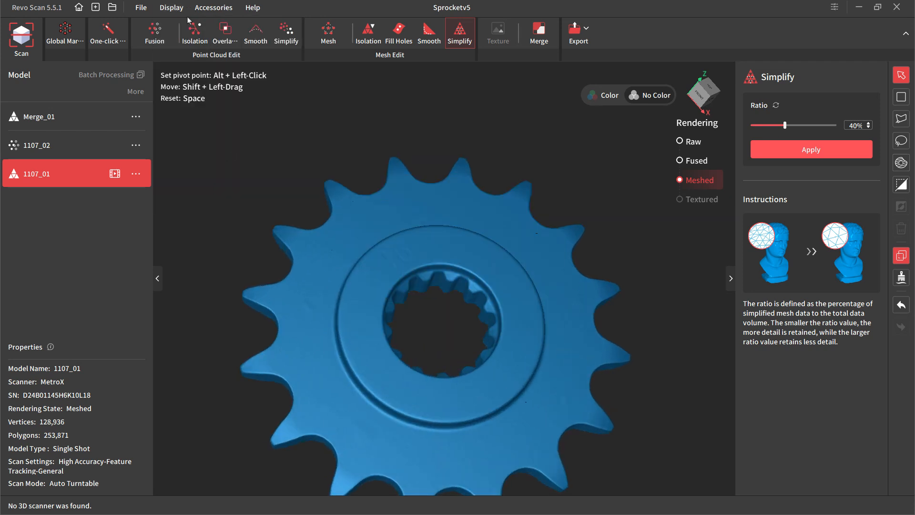
# Step: Show the simplified mesh as a wireframe overlay and examine the triangles around the bore's splines and the flat hub face
pyautogui.click(171, 7)
pyautogui.moveTo(236, 144)
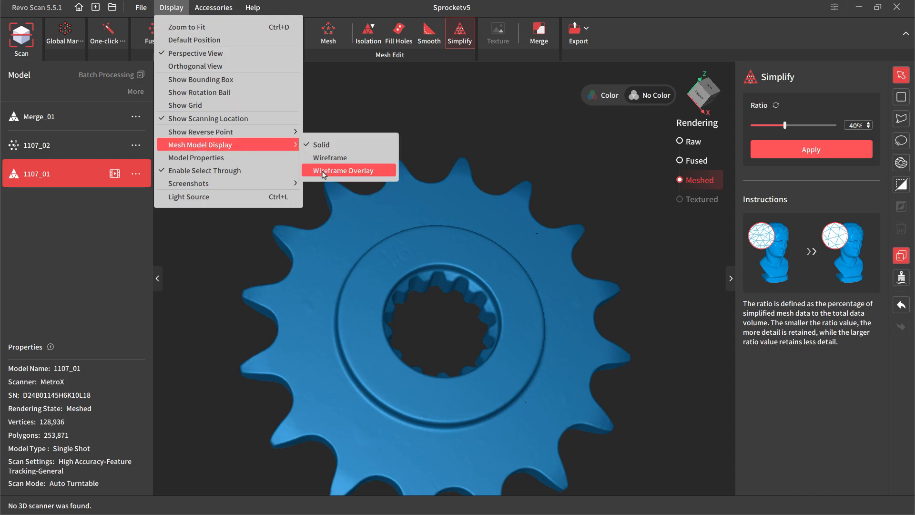
pyautogui.click(332, 172)
pyautogui.scroll(10, 512, 338)
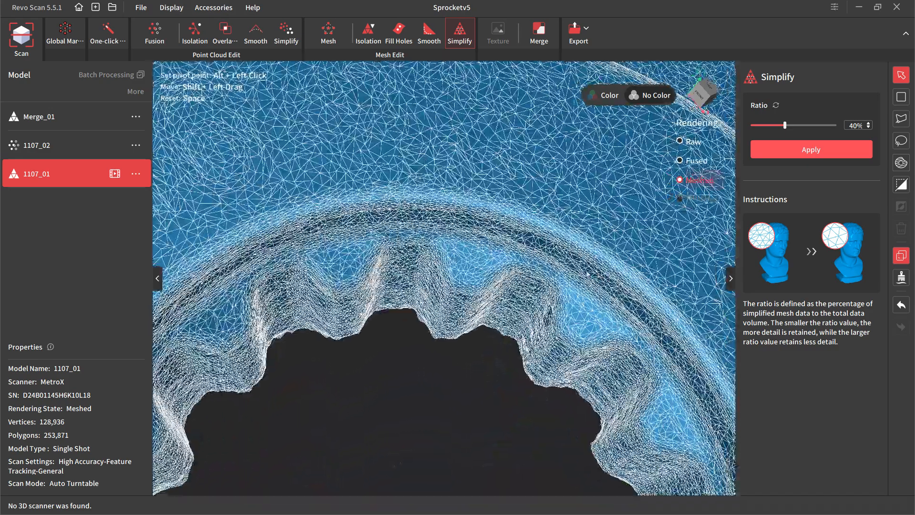
pyautogui.keyDown('shift'); pyautogui.moveTo(587, 275); pyautogui.dragTo(493, 222); pyautogui.keyUp('shift')
pyautogui.scroll(2, 494, 222)
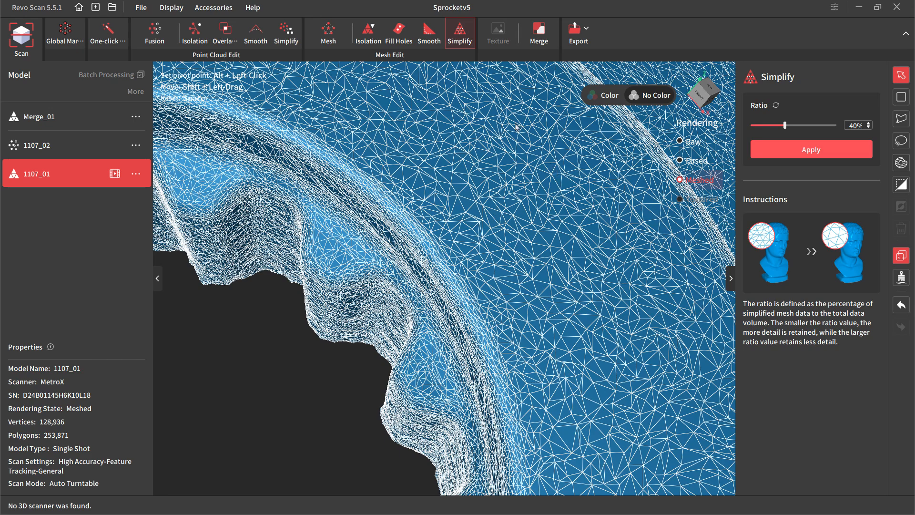
pyautogui.scroll(-4, 417, 265)
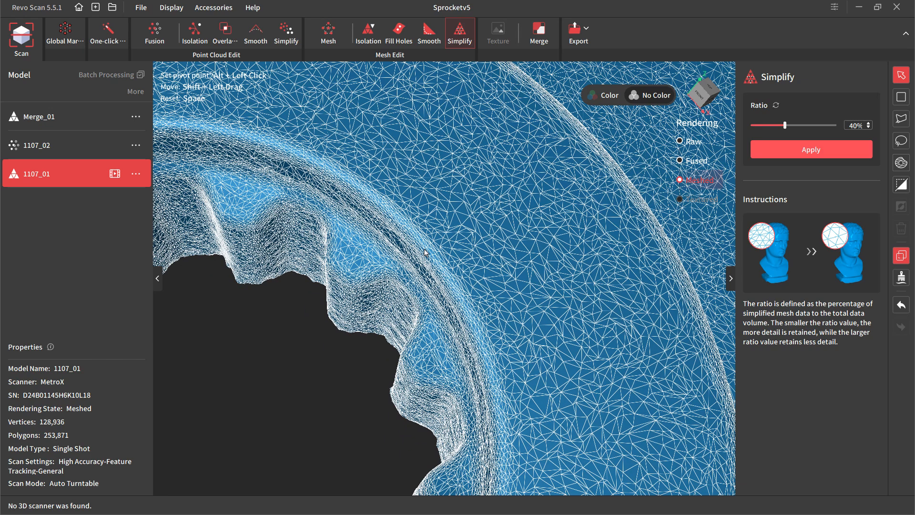
pyautogui.scroll(-6, 426, 256)
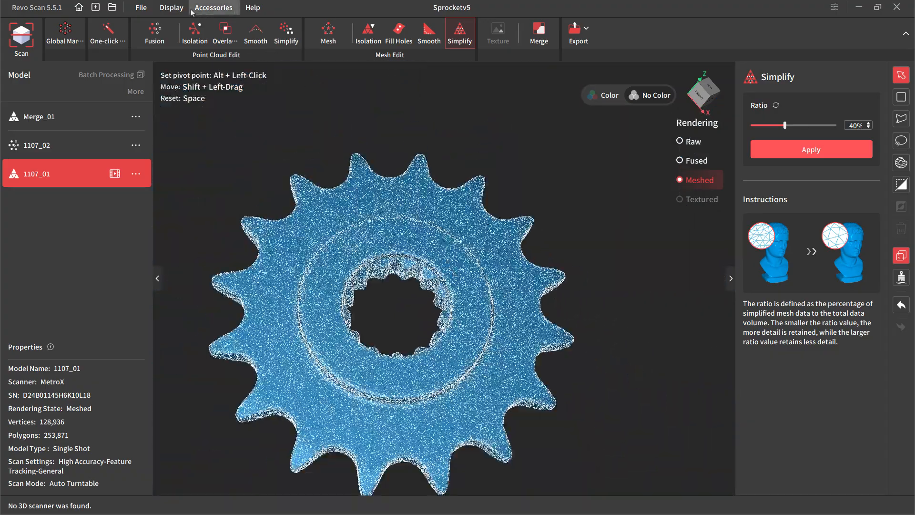
# Step: Return the mesh to the solid display, inspect the sprocket from several angles and check the options available for model 1107_01
pyautogui.click(171, 8)
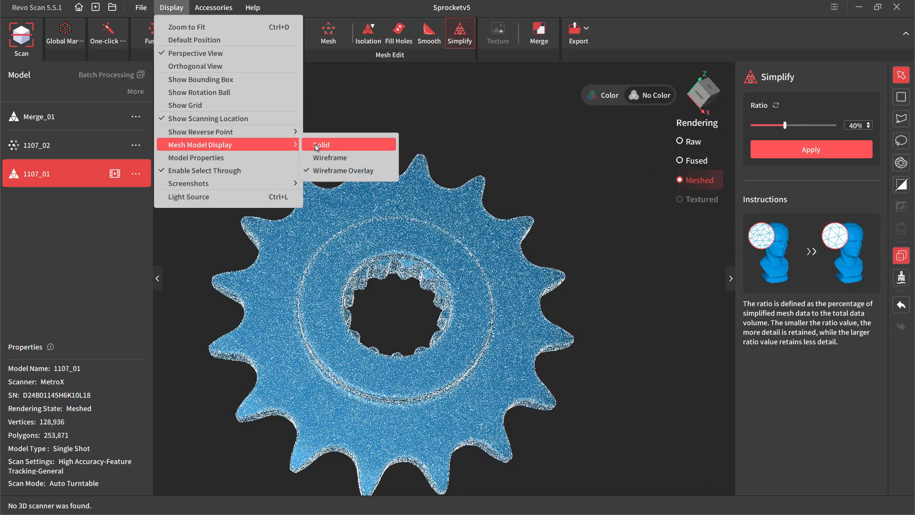
pyautogui.click(346, 150)
pyautogui.scroll(2, 541, 282)
pyautogui.scroll(-4, 543, 280)
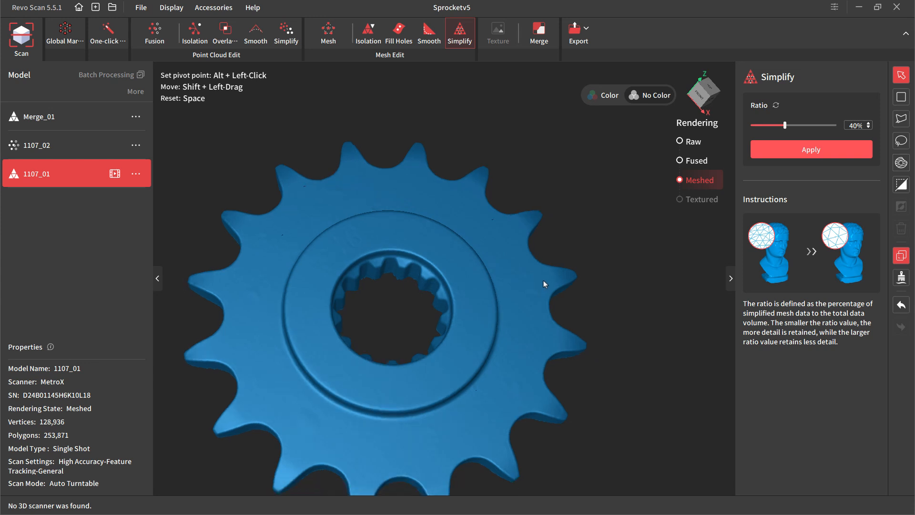
pyautogui.moveTo(422, 312); pyautogui.dragTo(451, 242)
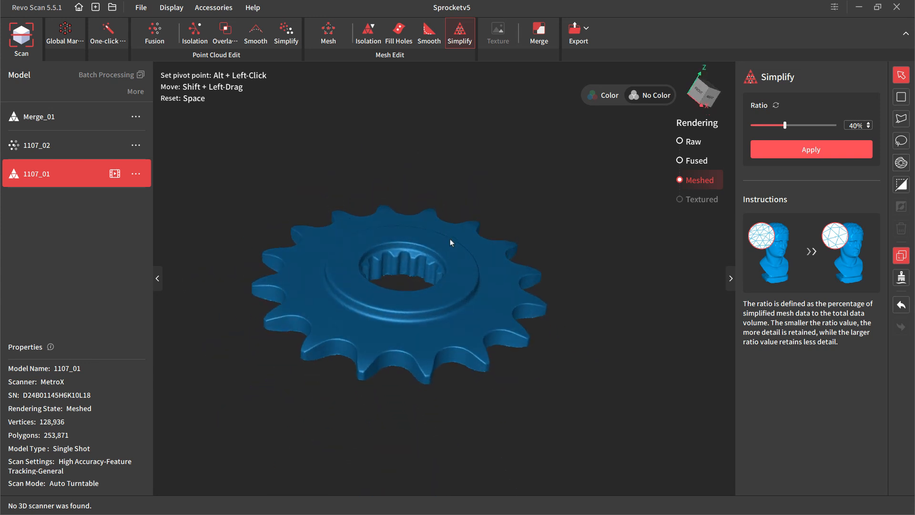
pyautogui.click(136, 174)
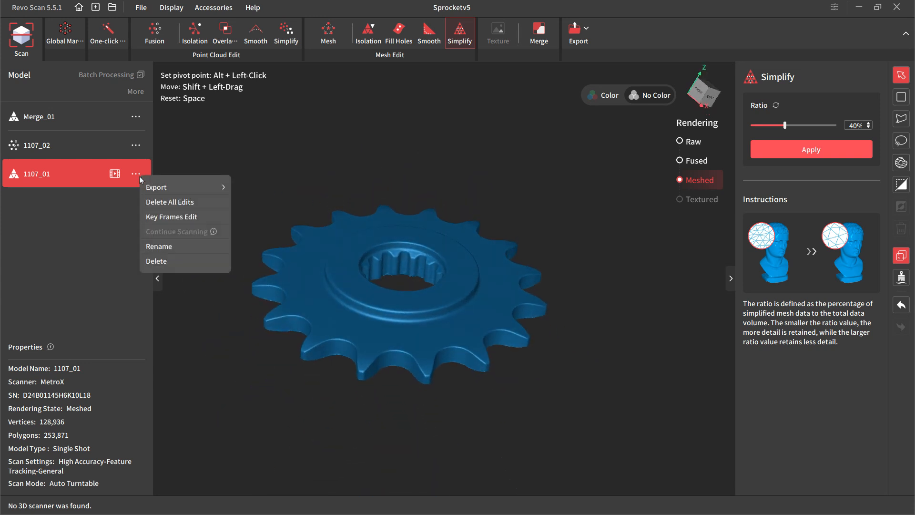
pyautogui.click(370, 142)
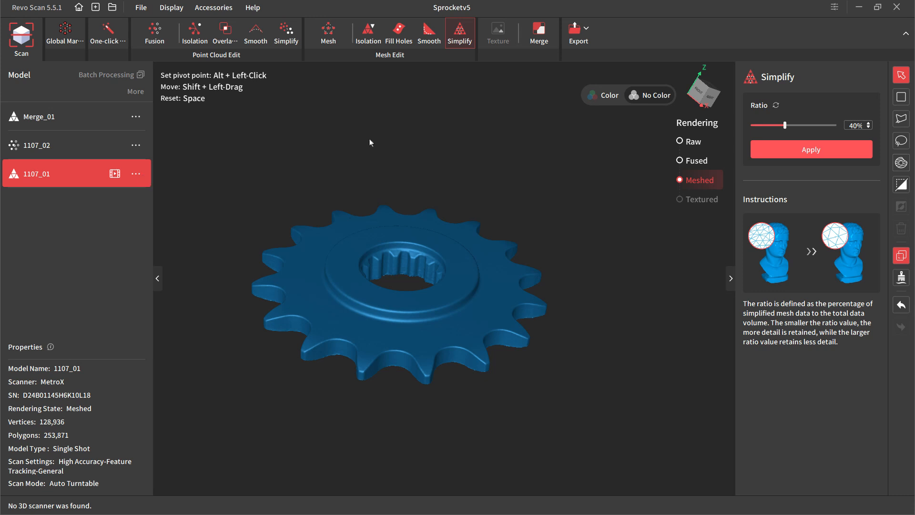
pyautogui.moveTo(410, 247); pyautogui.dragTo(429, 330)
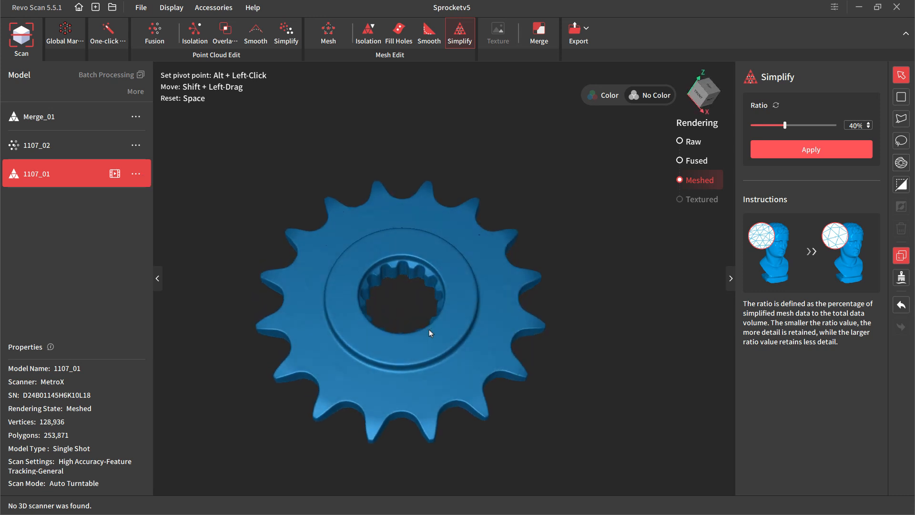
# Step: Bring up the Mesh settings and inspect the fused point cloud of the sprocket from several angles
pyautogui.click(328, 35)
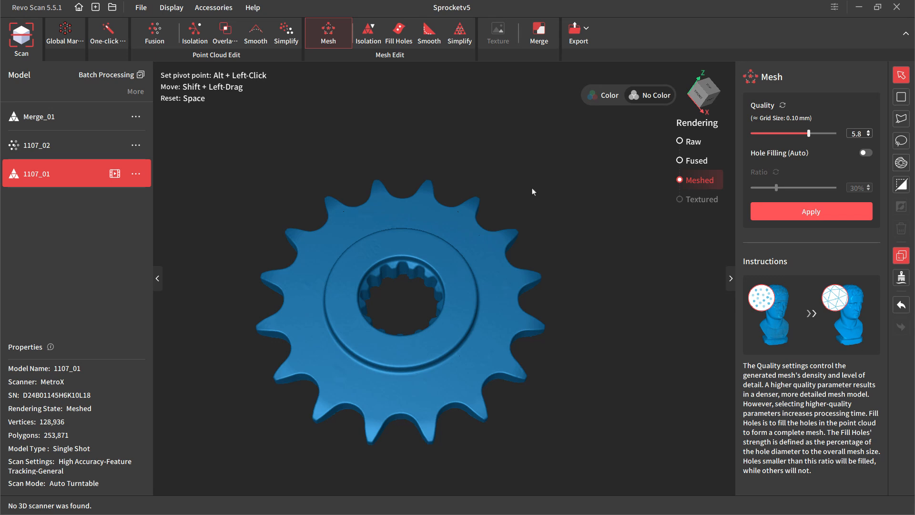
pyautogui.moveTo(457, 277); pyautogui.dragTo(453, 310)
pyautogui.click(688, 142)
pyautogui.click(699, 167)
pyautogui.moveTo(404, 342); pyautogui.dragTo(419, 424)
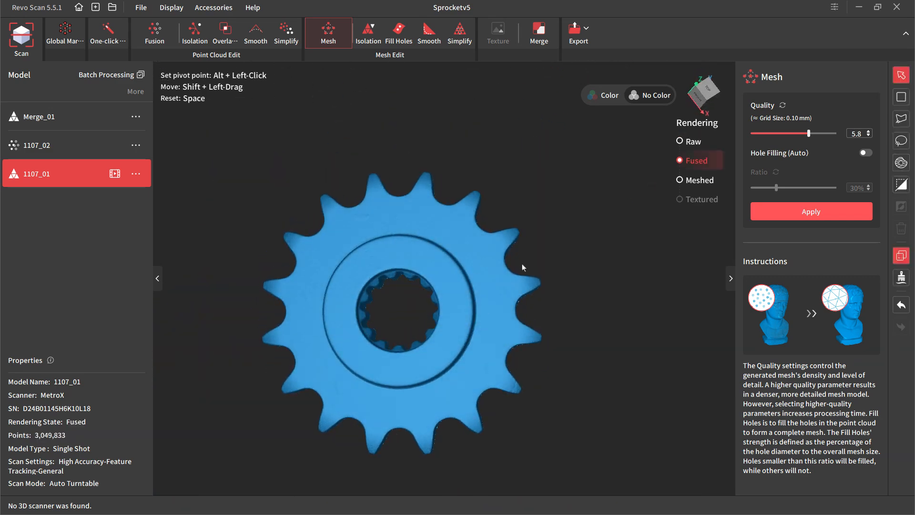
pyautogui.moveTo(523, 266); pyautogui.dragTo(535, 320)
pyautogui.moveTo(439, 256)
pyautogui.mouseDown()
pyautogui.moveTo(439, 243)
pyautogui.moveTo(425, 365)
pyautogui.moveTo(446, 273)
pyautogui.mouseUp()
# Step: Compare the simplified mesh with the fused point cloud by alternating between both renderings, and finish on the meshed one
pyautogui.click(698, 180)
pyautogui.click(695, 161)
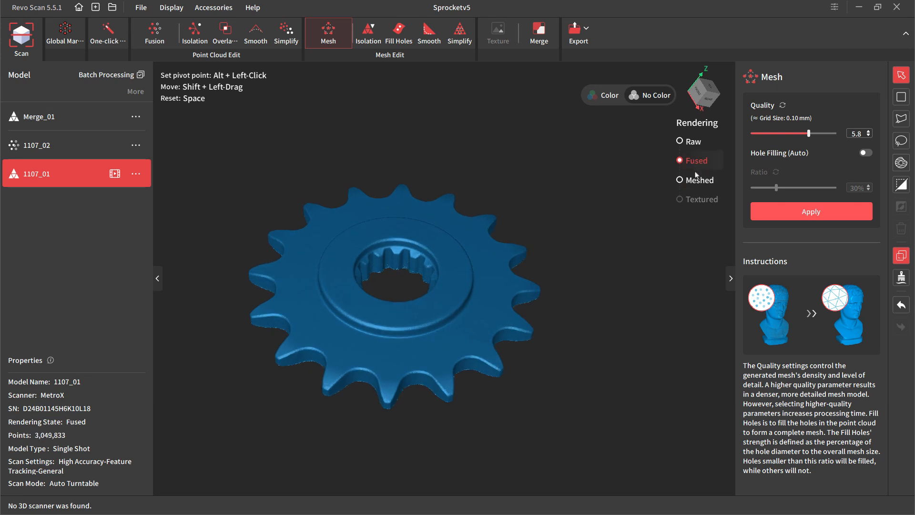
pyautogui.click(697, 179)
pyautogui.click(699, 164)
pyautogui.click(697, 181)
pyautogui.click(697, 161)
pyautogui.click(699, 180)
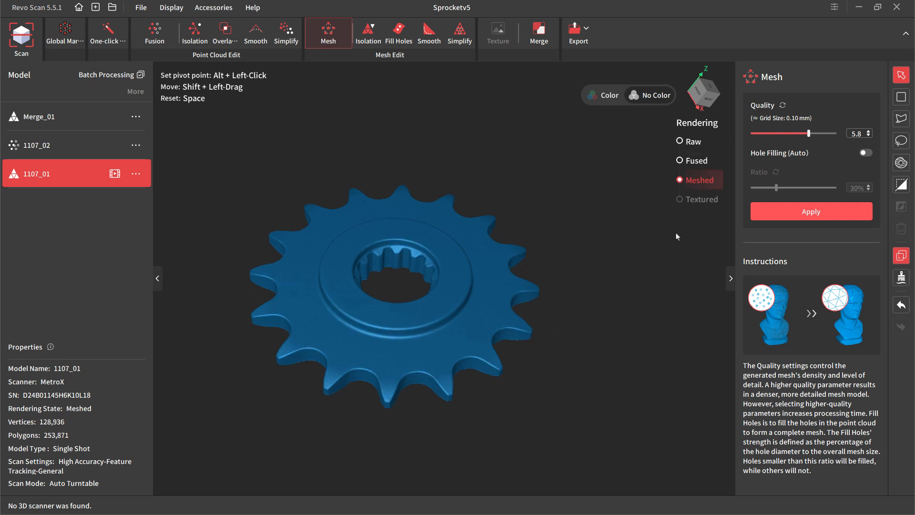